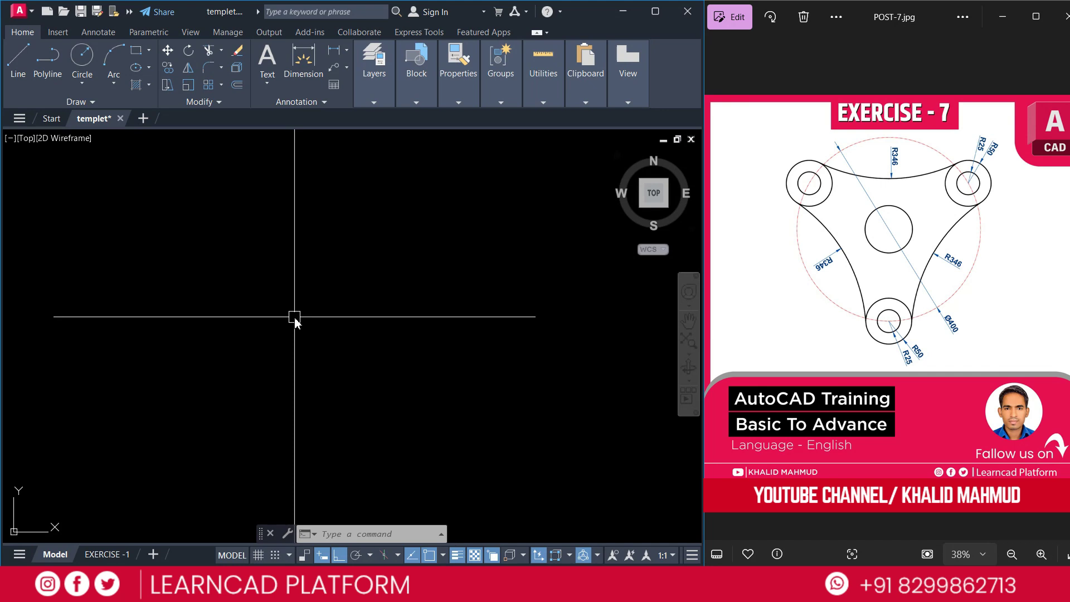
Set the drawing units to Decimal lengths with a Millimeters insertion scale using UNITS.
text(UNITs)
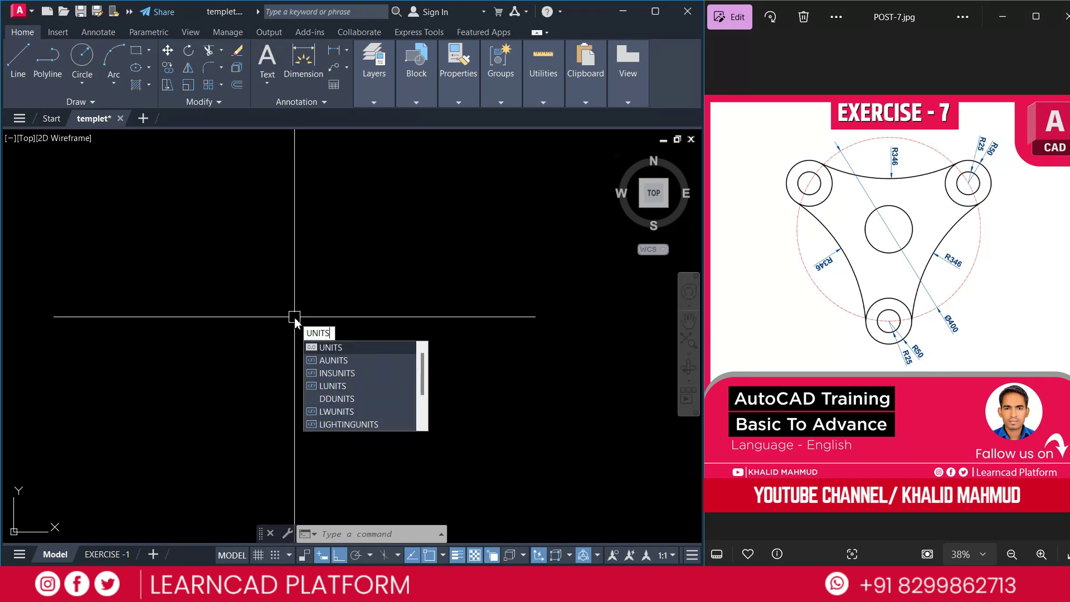
key(Return)
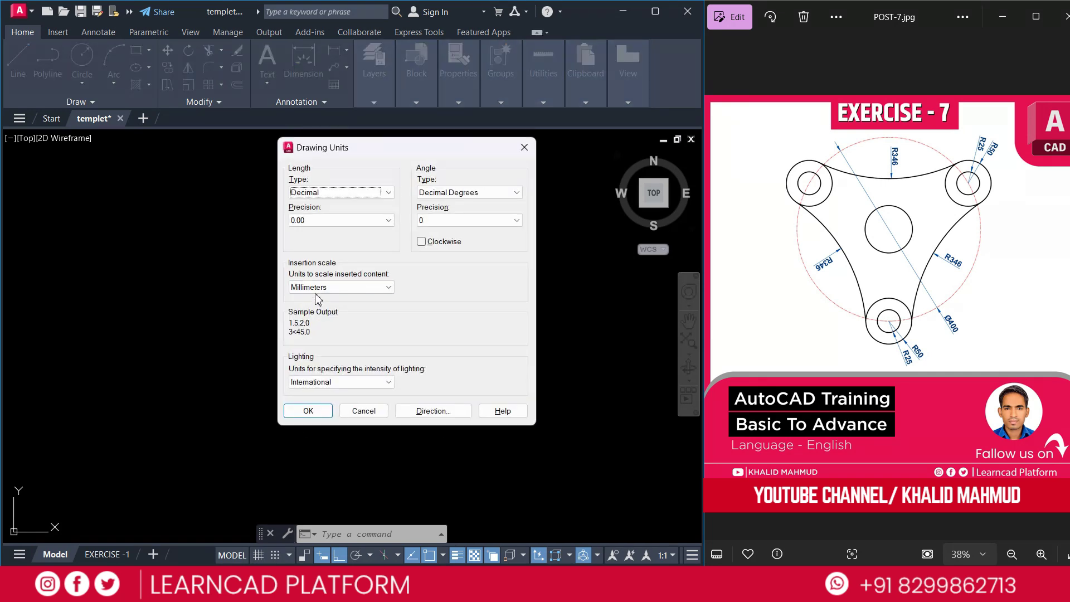
click(313, 291)
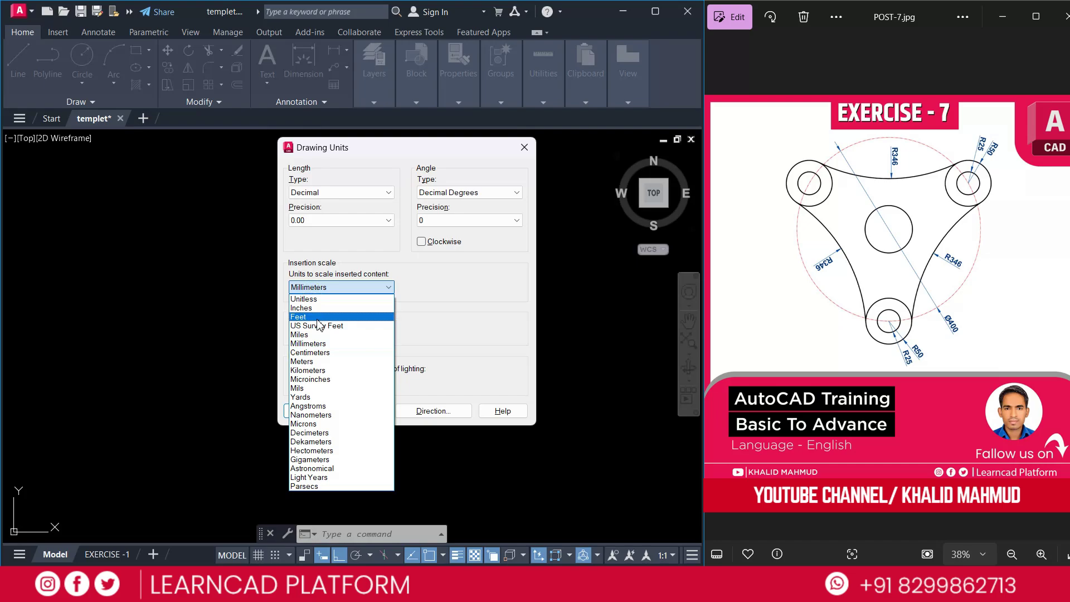
click(320, 344)
click(308, 411)
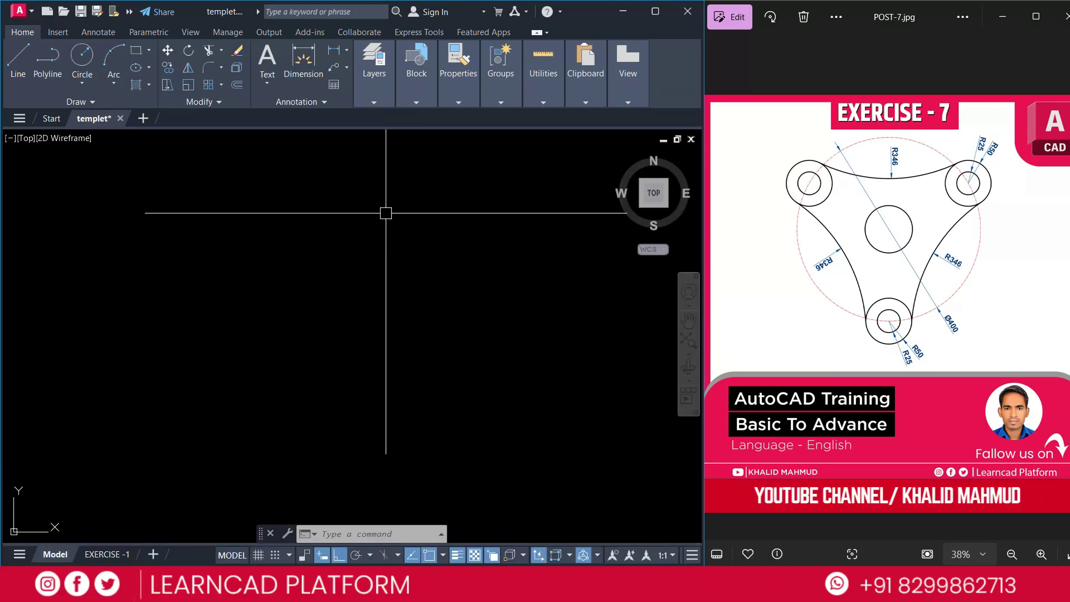
Draw a circle of diameter 400 at a chosen centre point.
text(c)
key(Return)
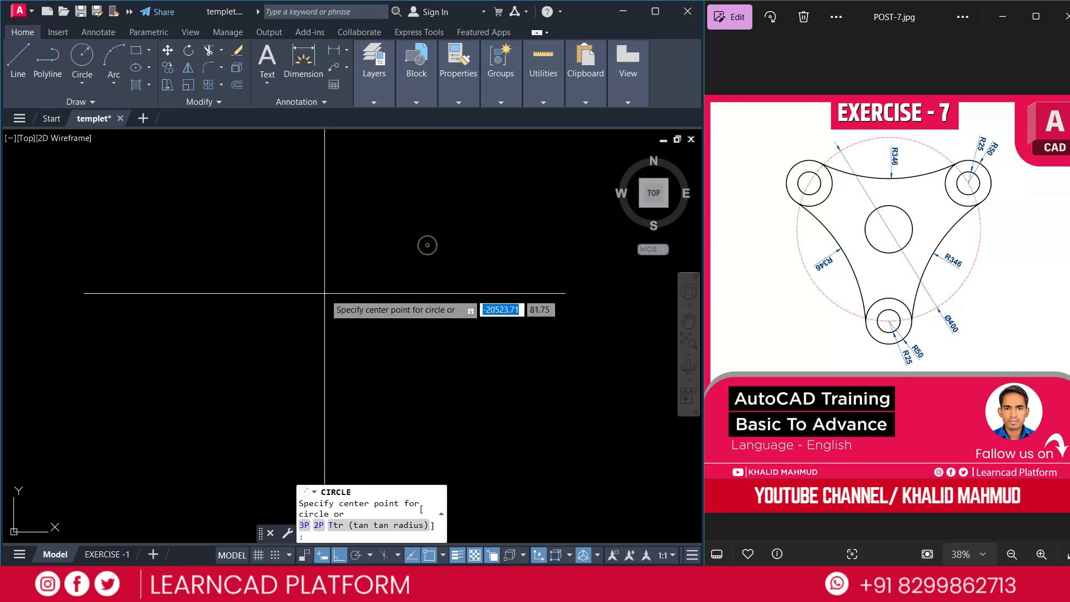
click(329, 288)
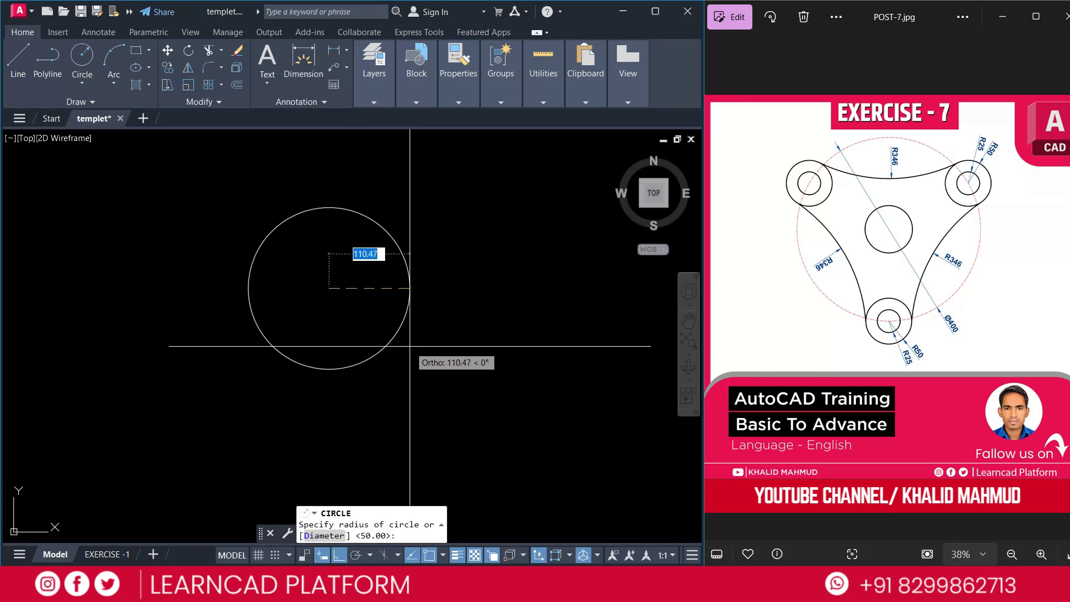
text(d)
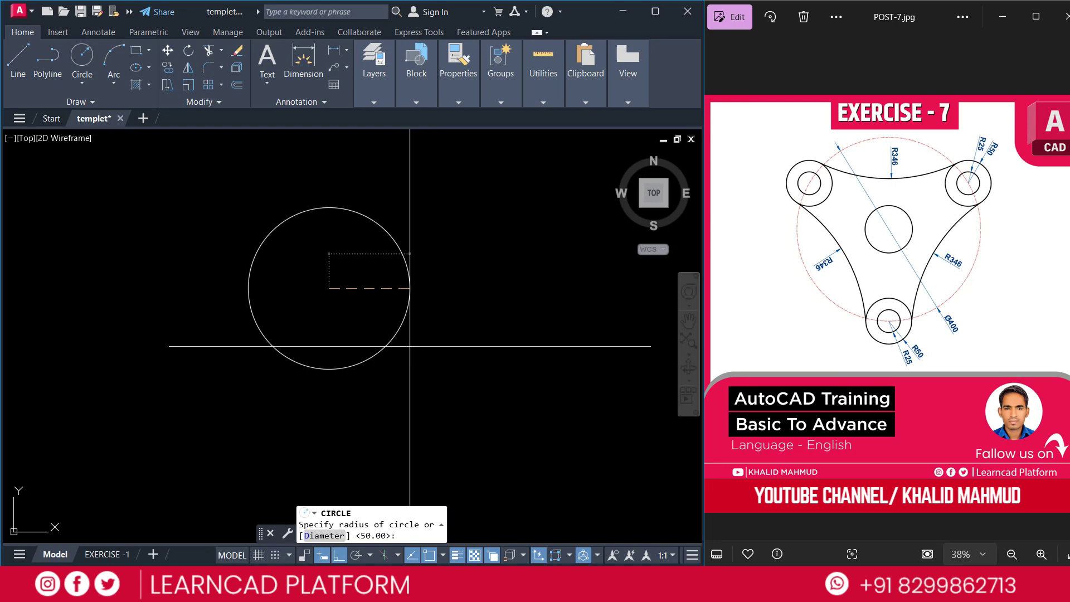
key(Return)
text(400)
key(Return)
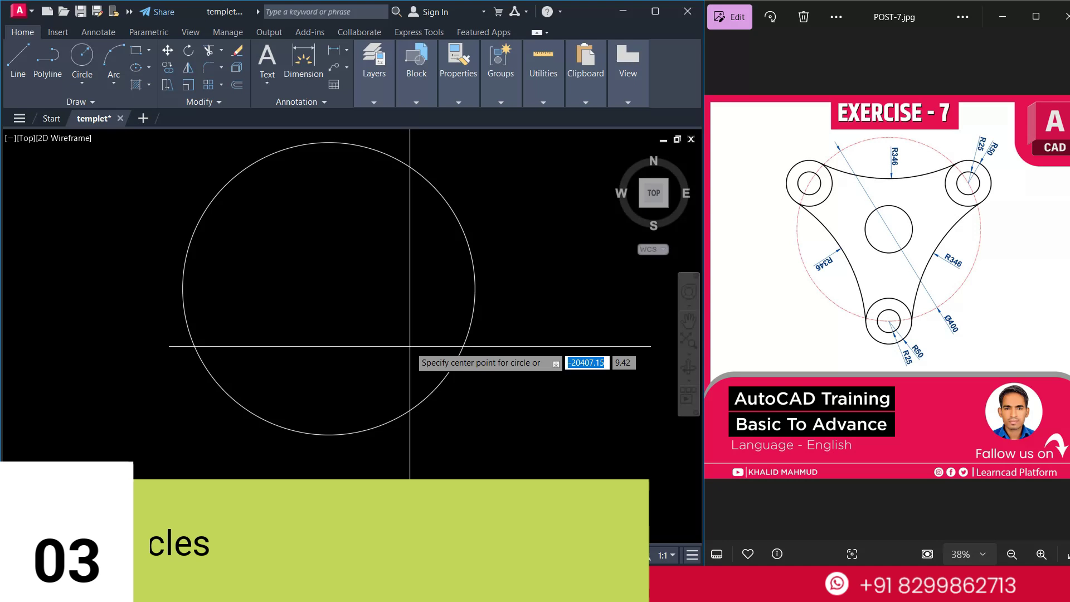
Add a concentric 100-diameter circle at the same centre.
text(c)
key(Return)
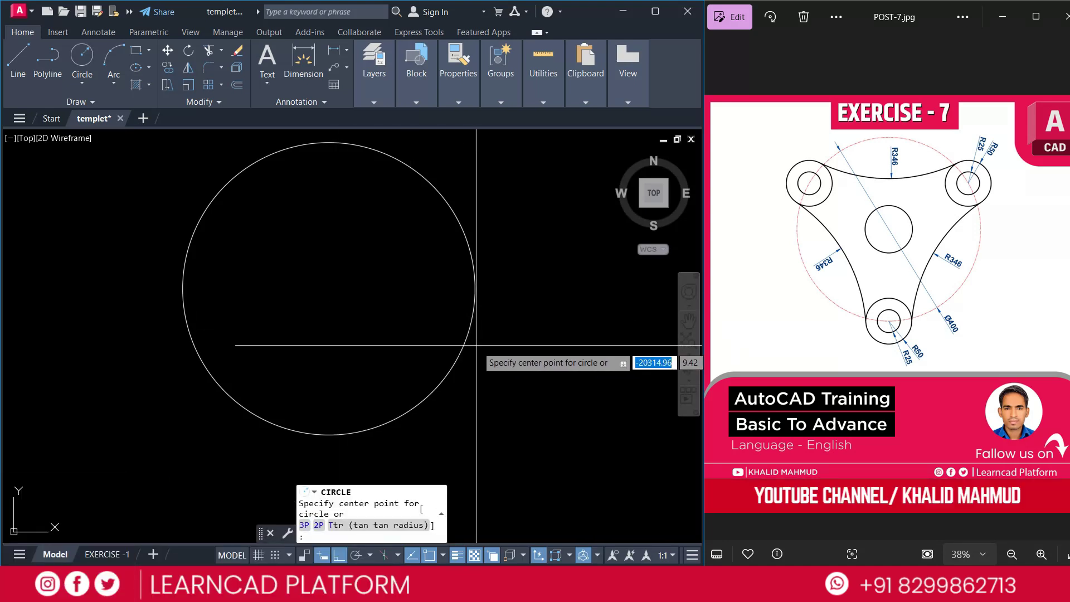
click(329, 288)
text(d)
key(Return)
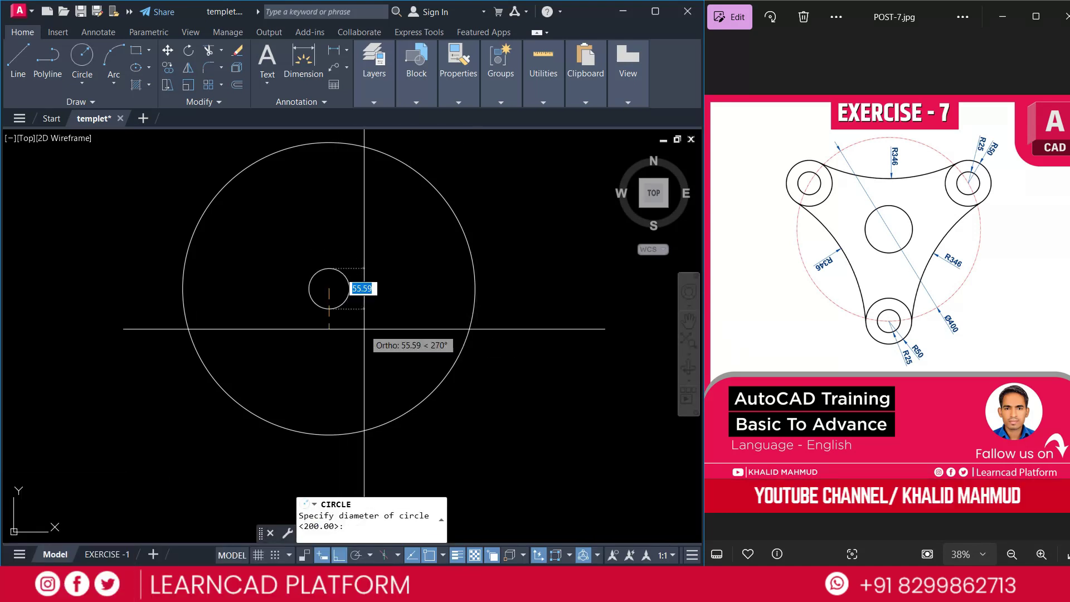
text(100)
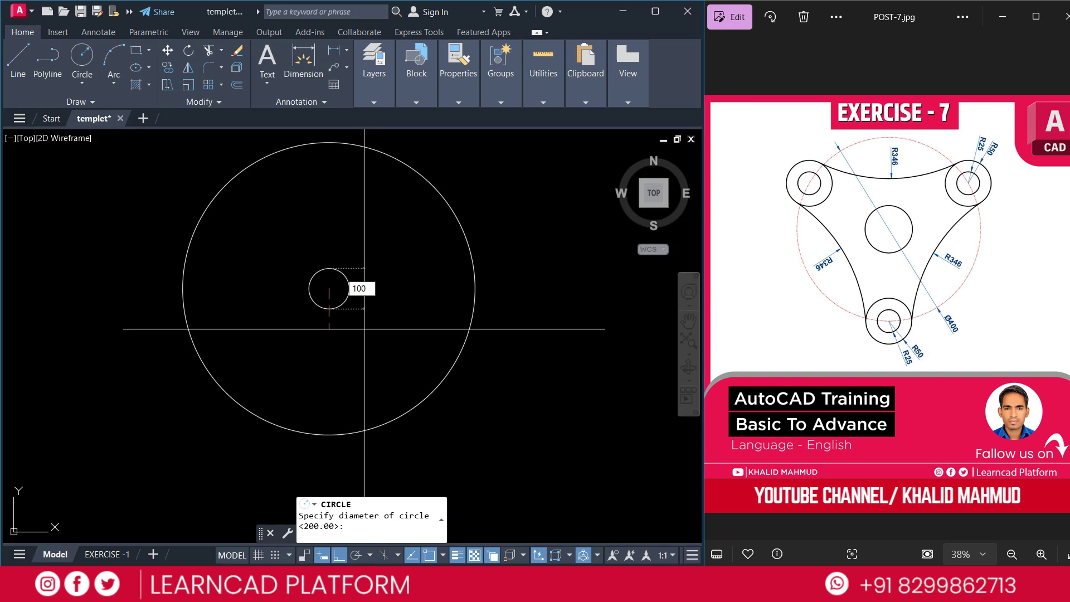
key(Return)
middle_drag(393, 312, 397, 326)
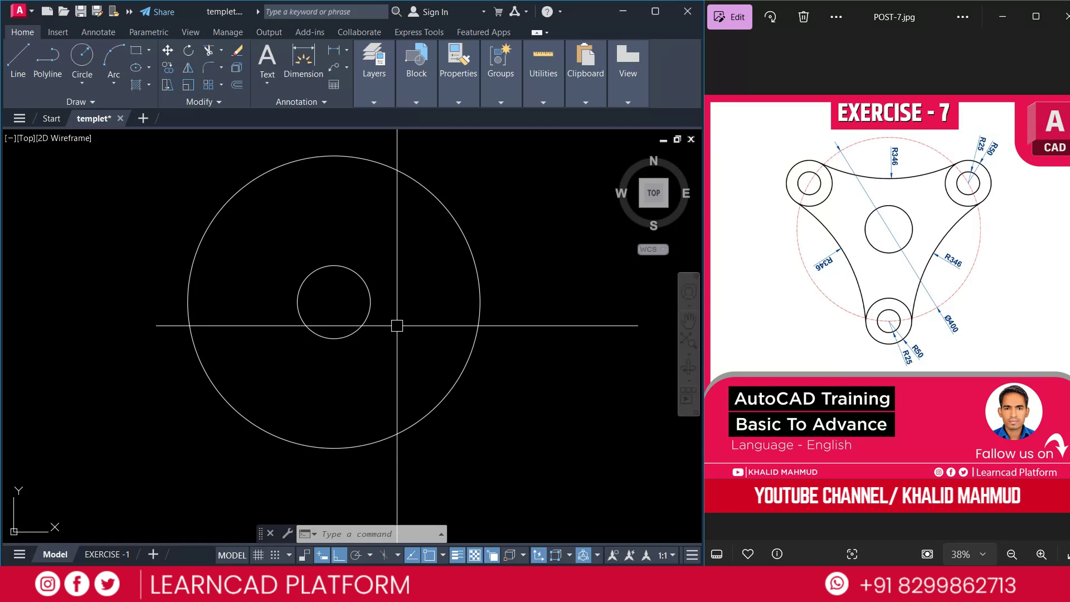
Draw an R50 circle and a concentric R25 circle on the big circle's bottom quadrant.
text(c)
key(Return)
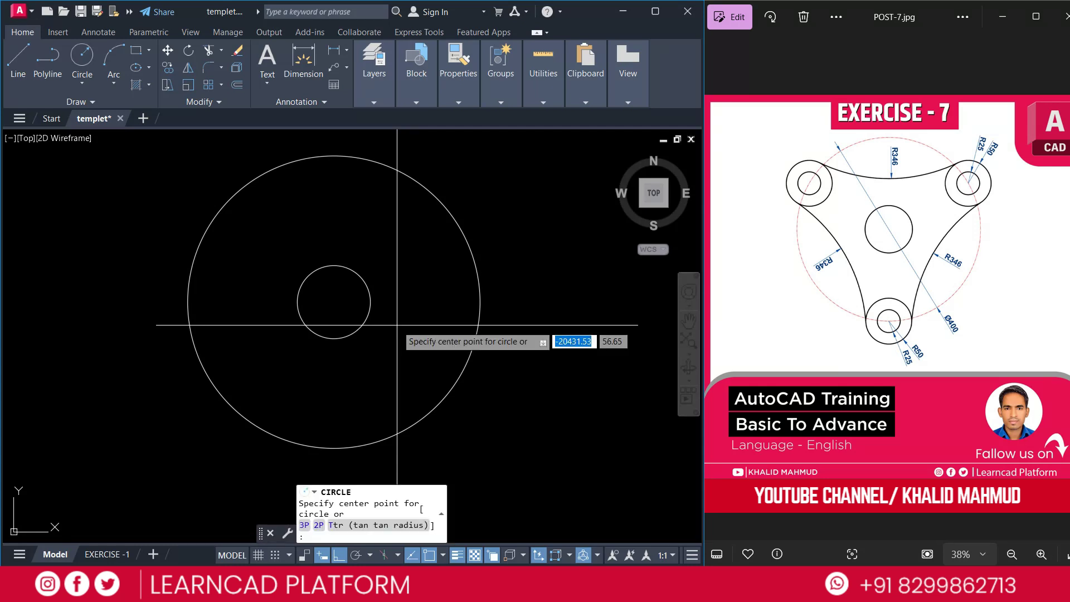
click(333, 448)
text(50)
key(Return)
mouse_move(349, 418)
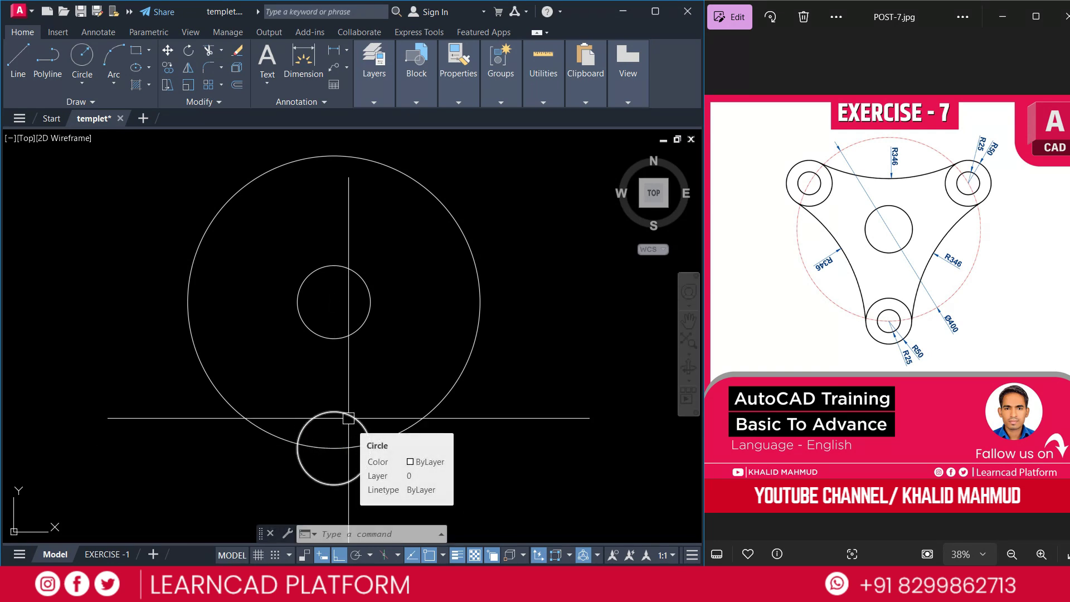
key(Return)
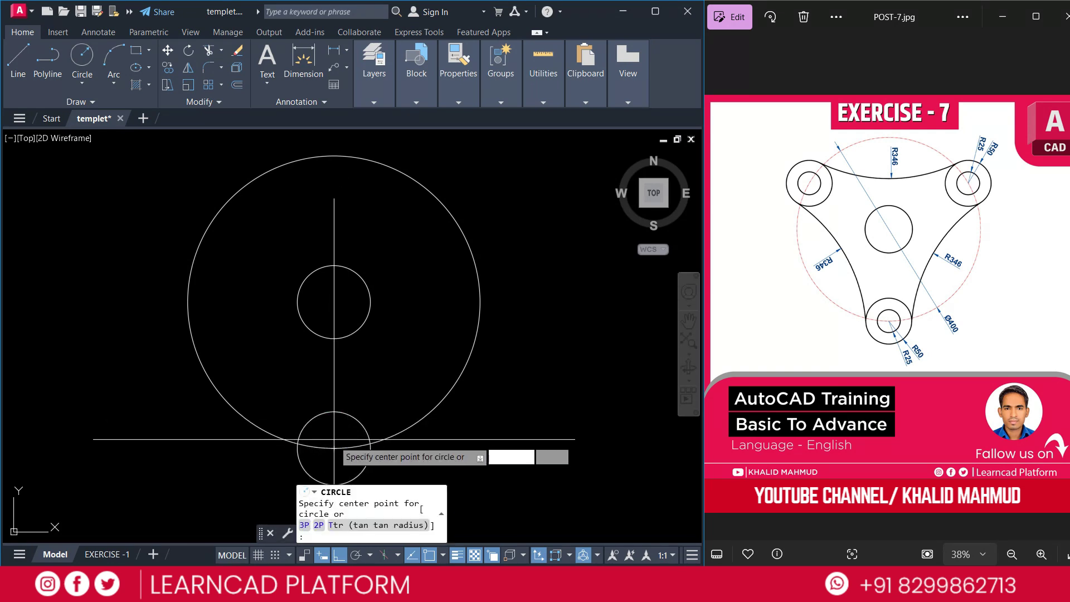
click(333, 449)
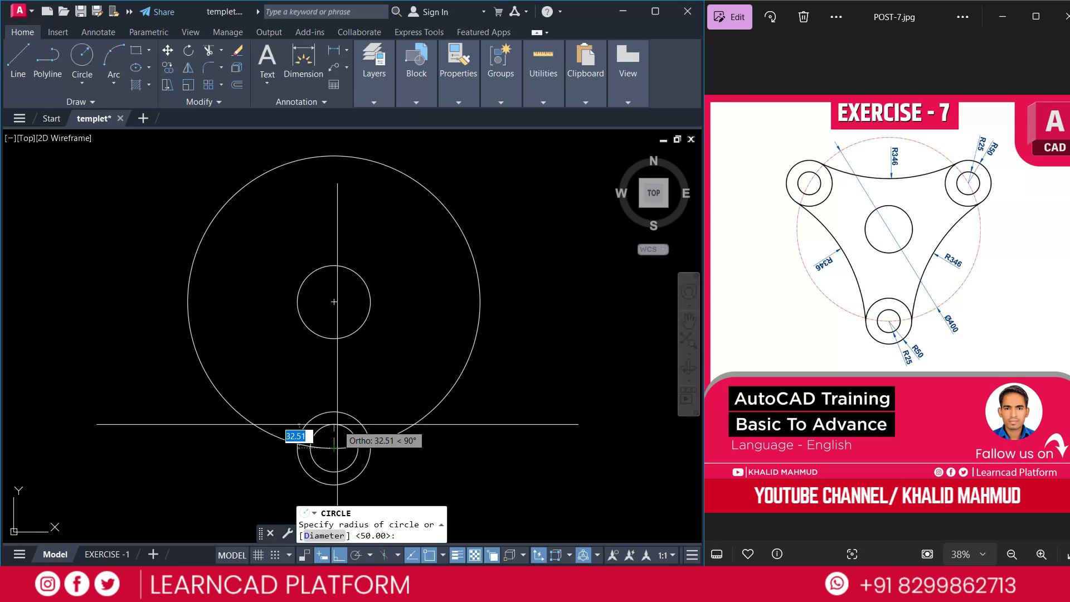
text(25)
key(Return)
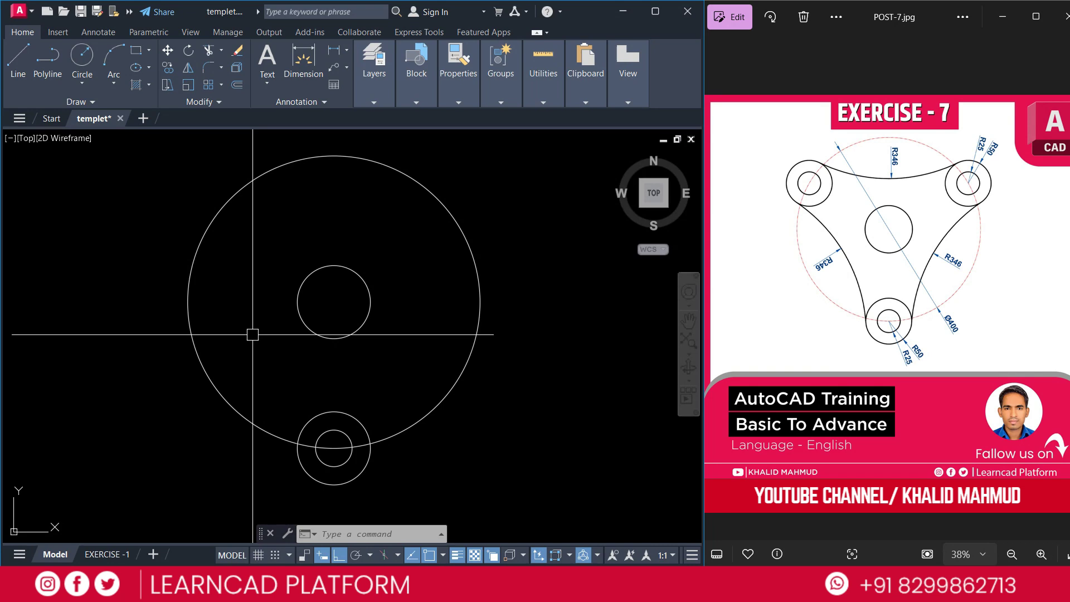
Start a polar array of the two bottom circles about the big circle's centre.
text(ARRAY)
key(Down)
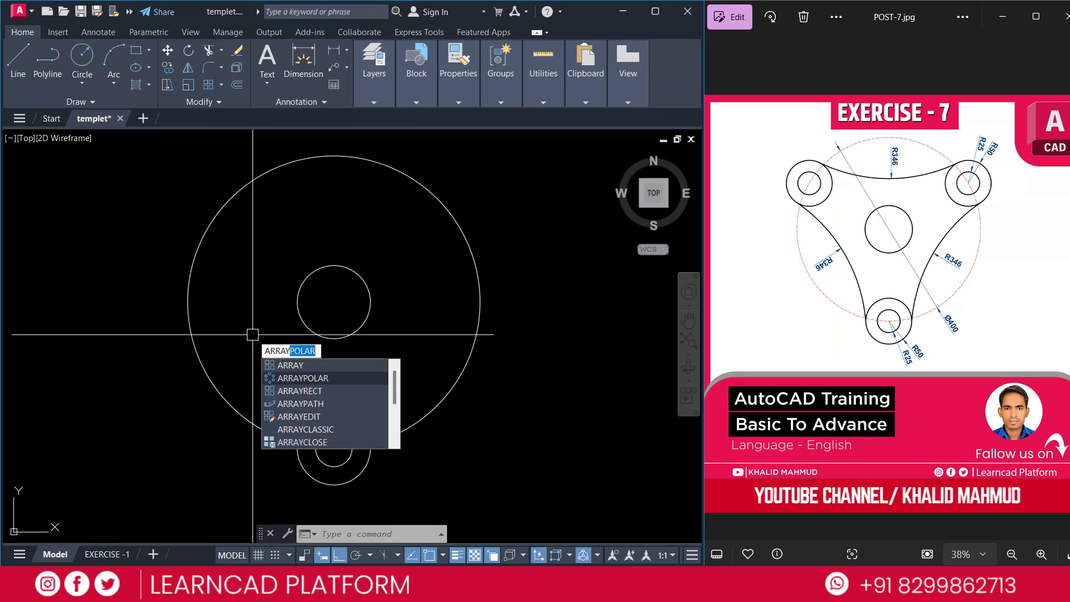
key(Return)
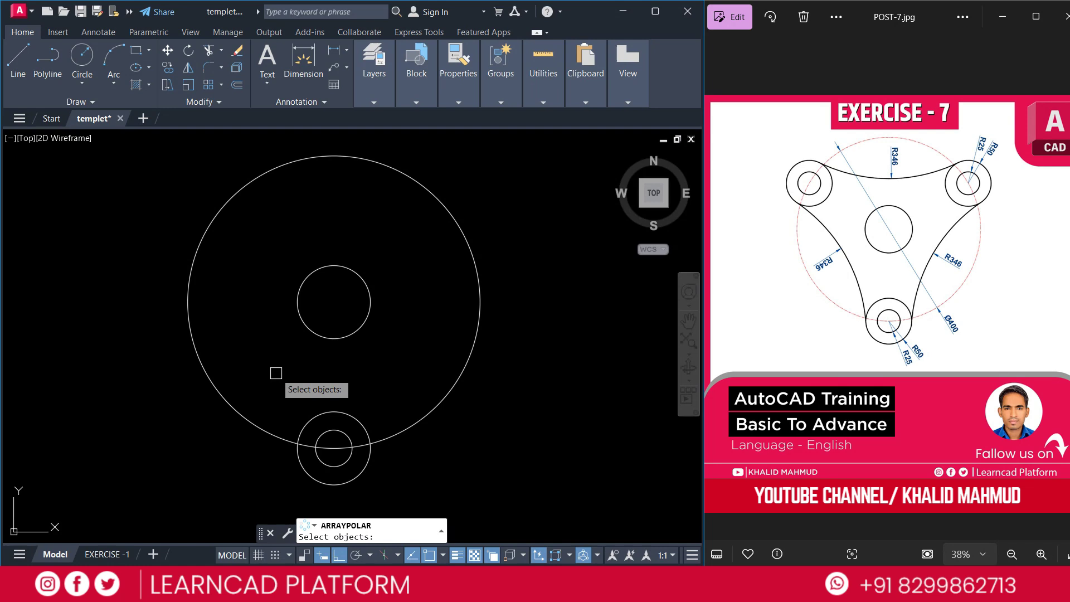
click(271, 373)
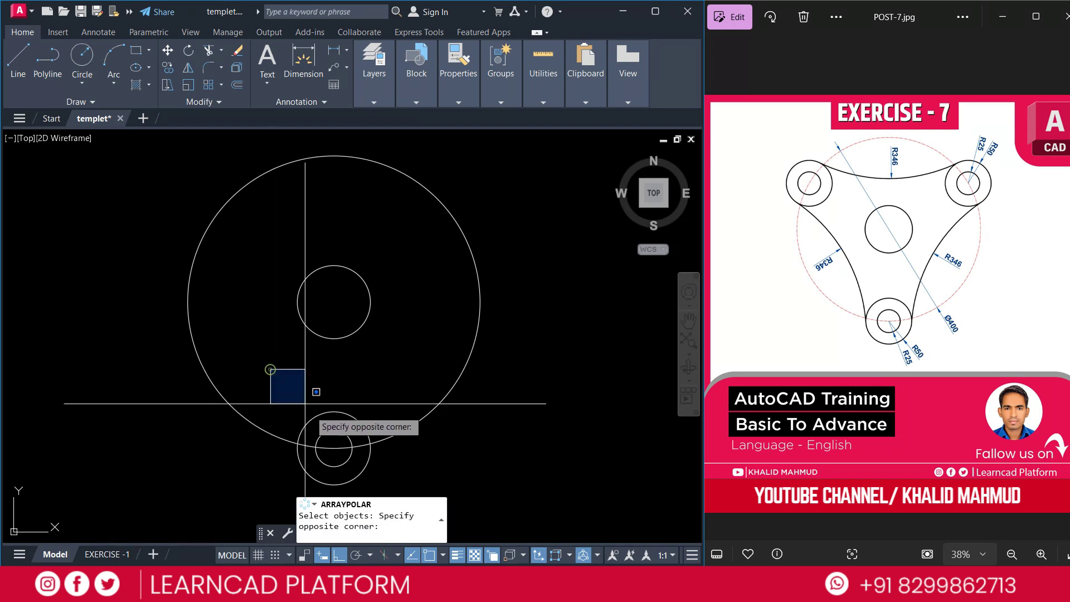
click(411, 488)
key(Return)
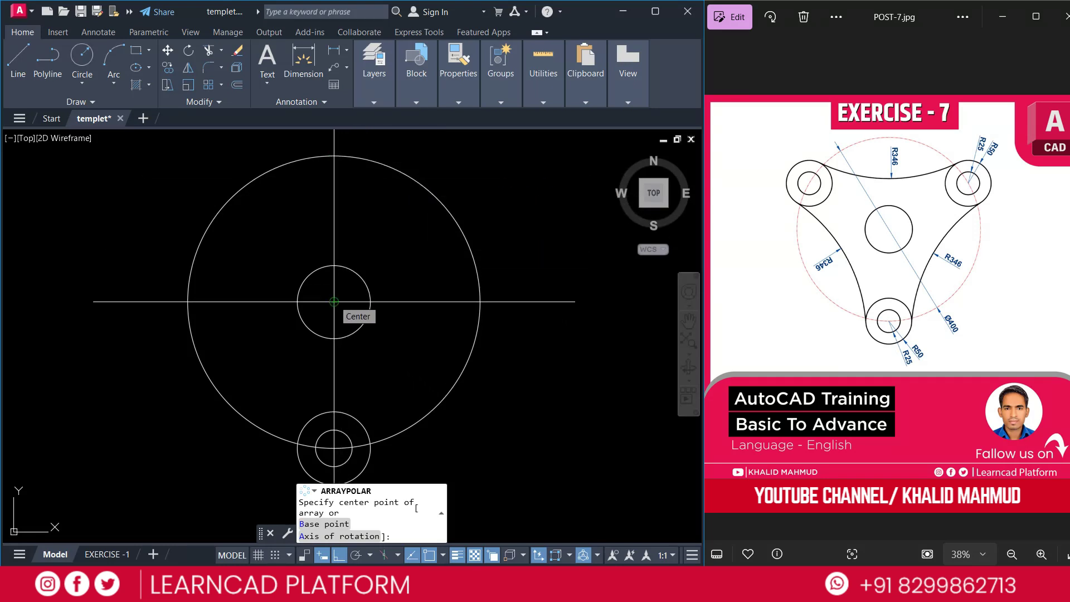
click(334, 301)
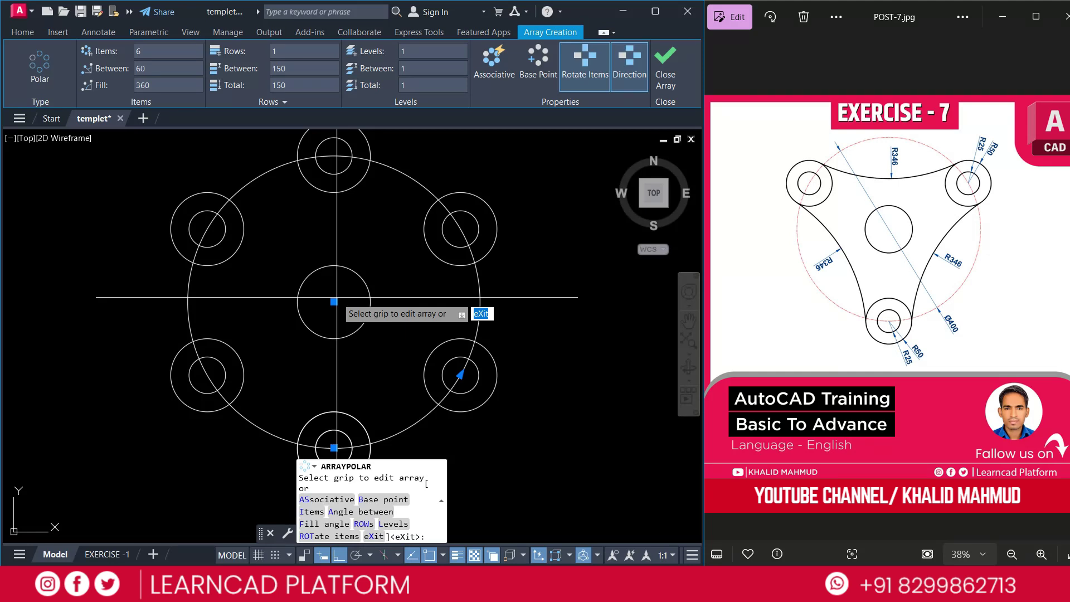
Set the array to 3 items at 120° spacing and close it.
click(157, 53)
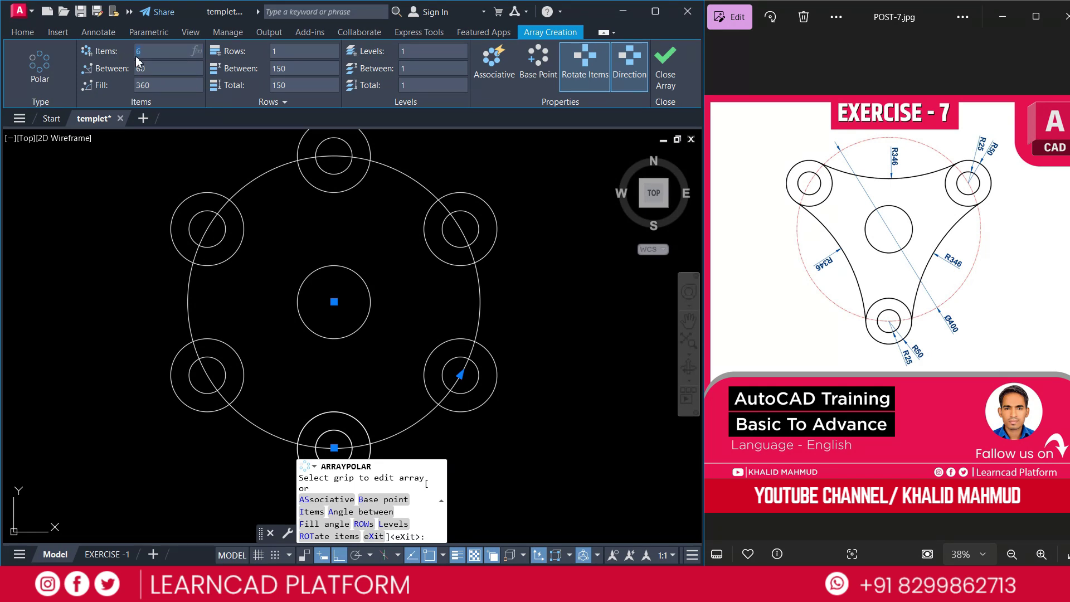
double_click(154, 55)
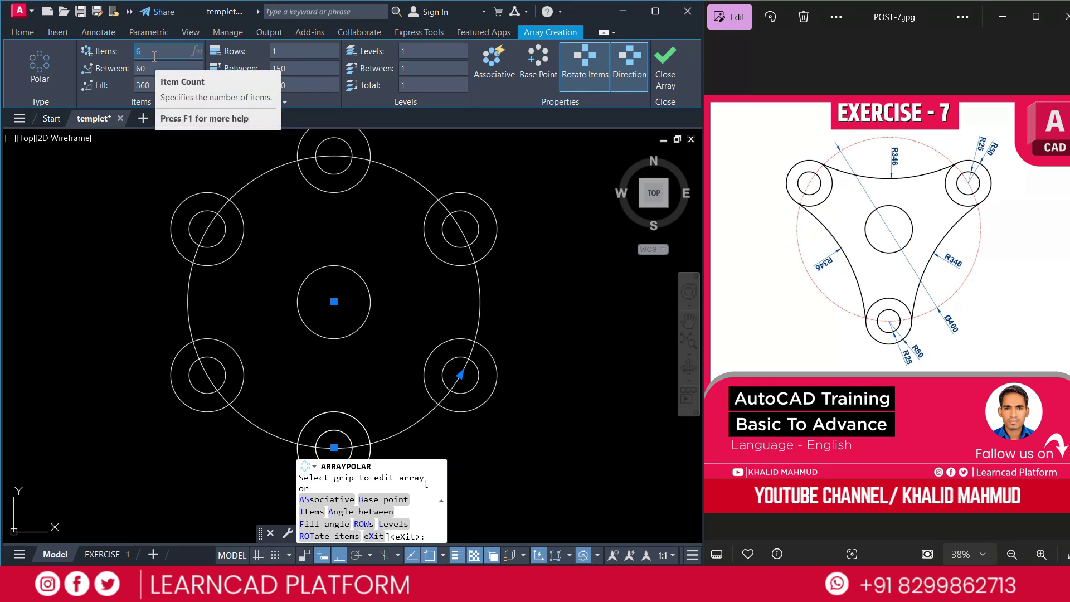
text(3)
click(494, 65)
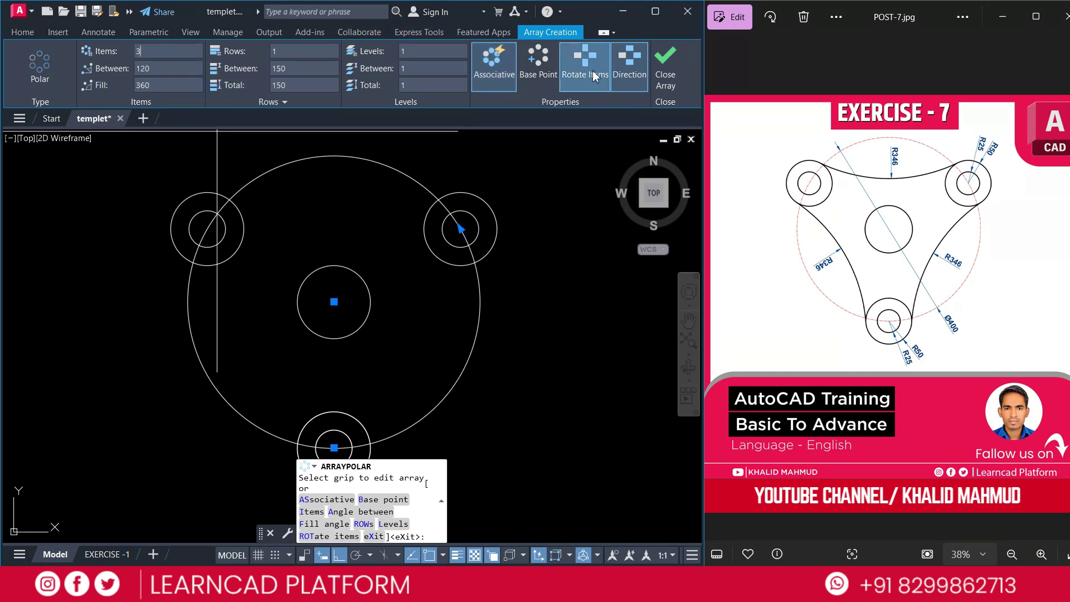
click(671, 73)
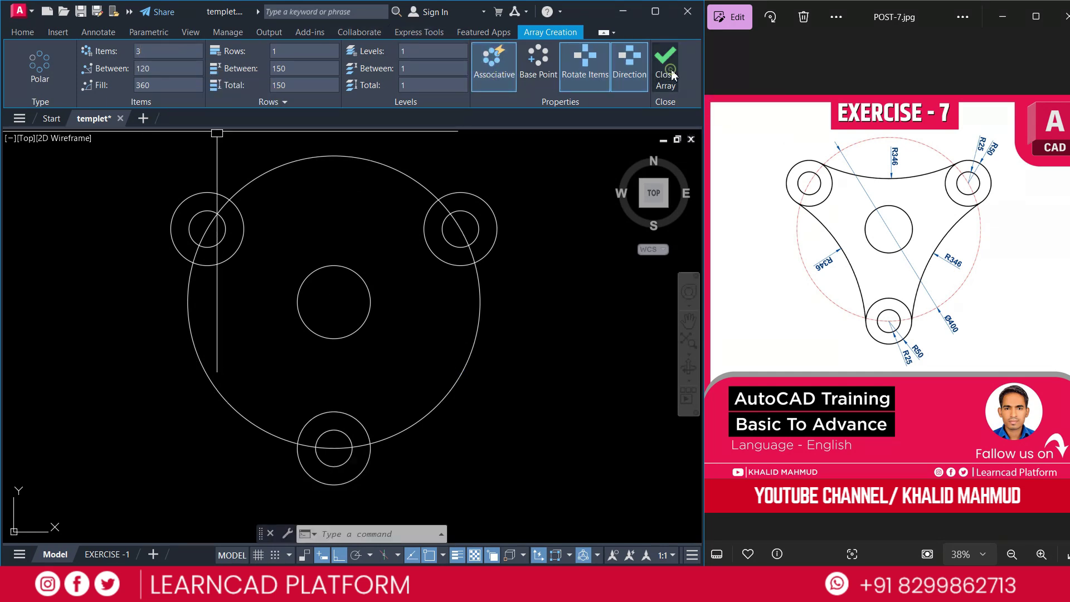
click(478, 232)
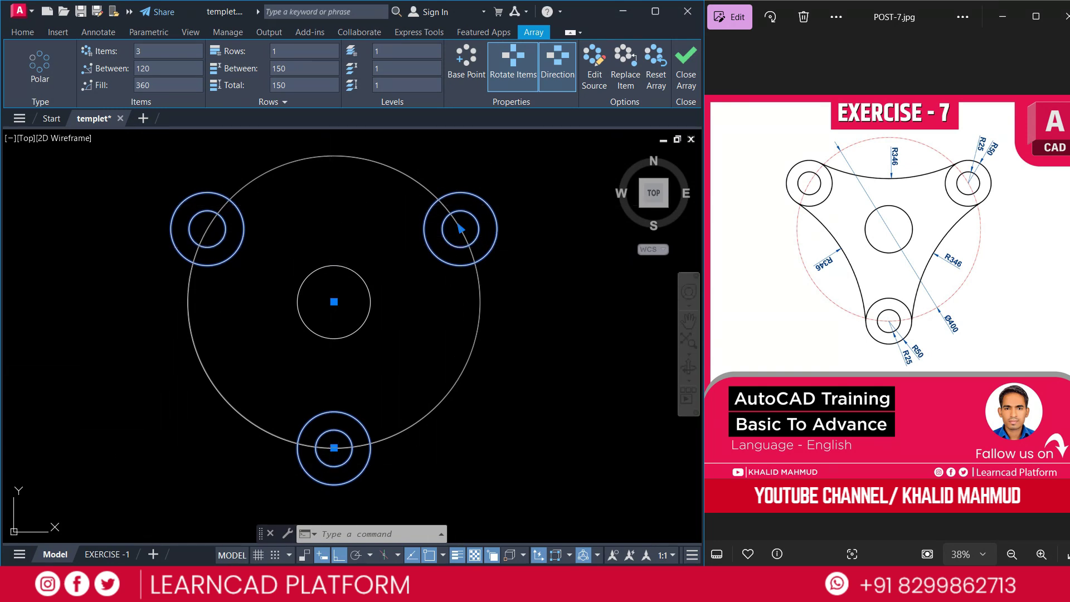
Draw a TTR circle of radius 346 tangent to the bottom and upper-right lobe circles.
key(Escape)
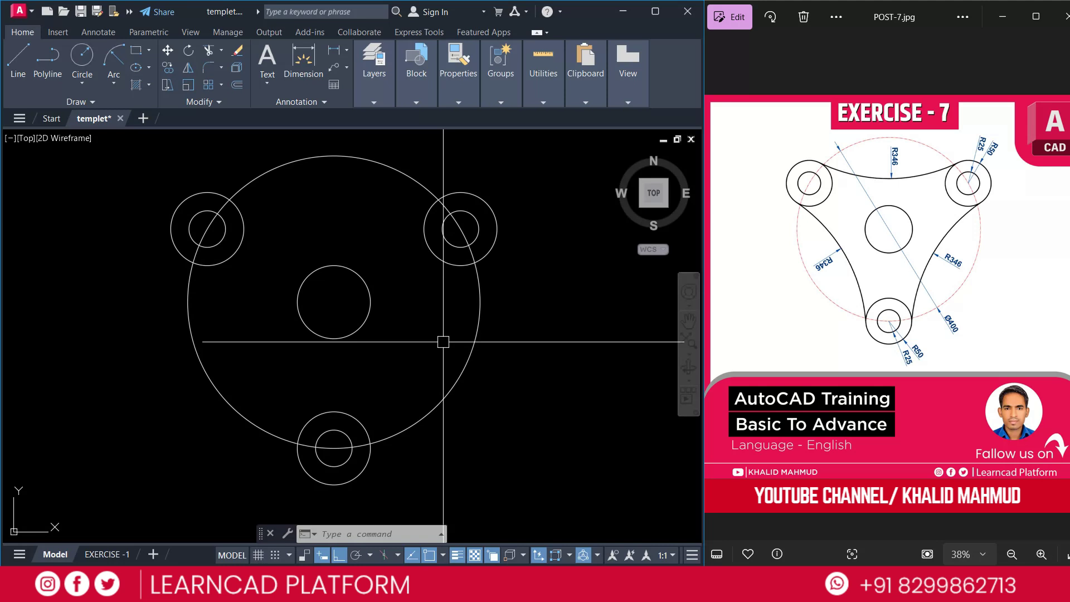
text(c)
key(Return)
text(TTR)
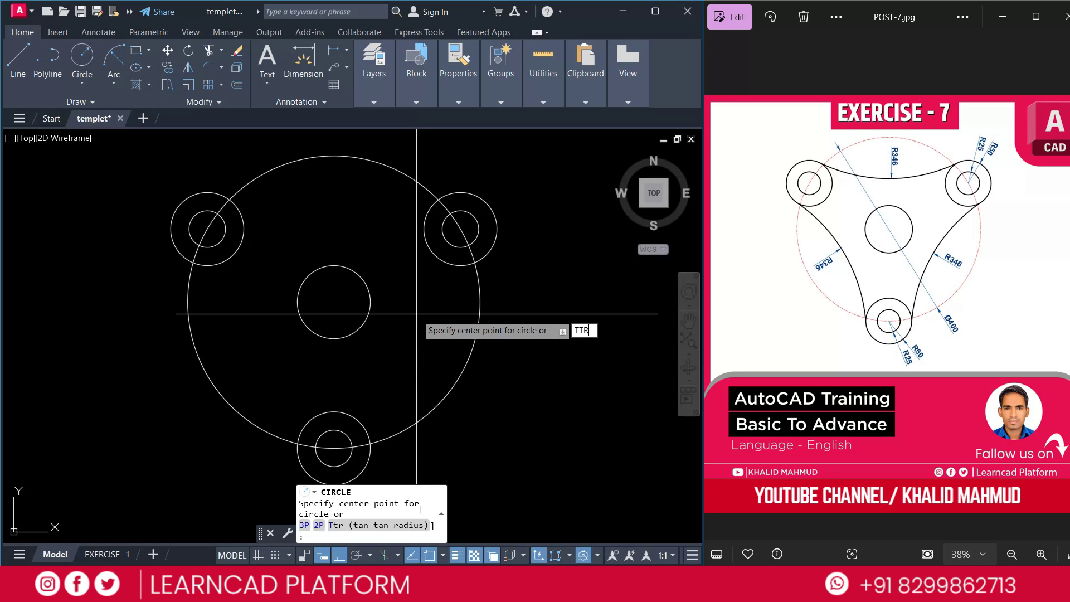
key(Return)
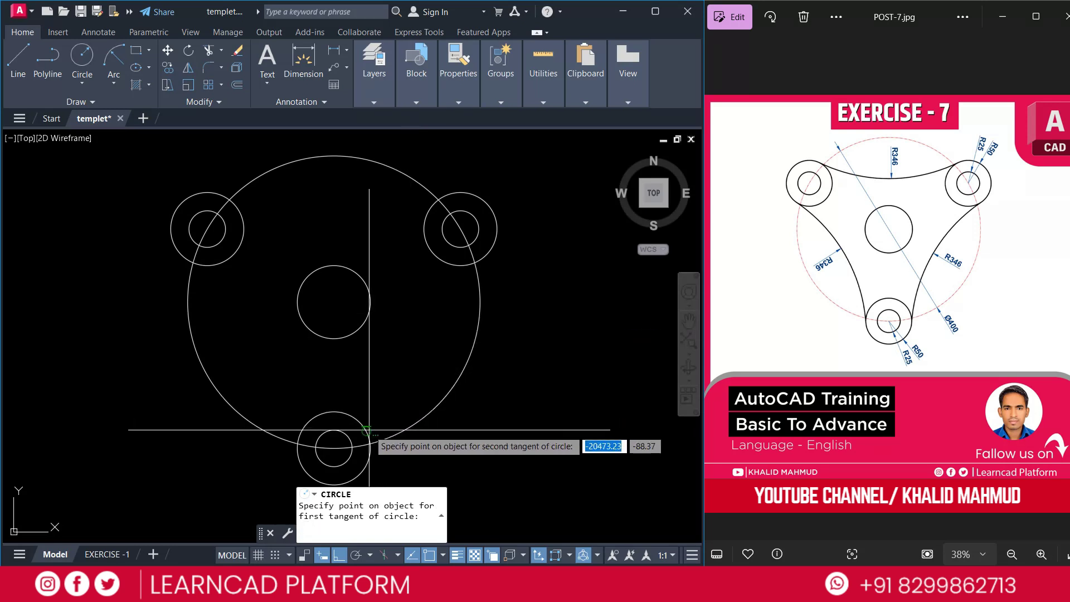
click(366, 431)
click(489, 256)
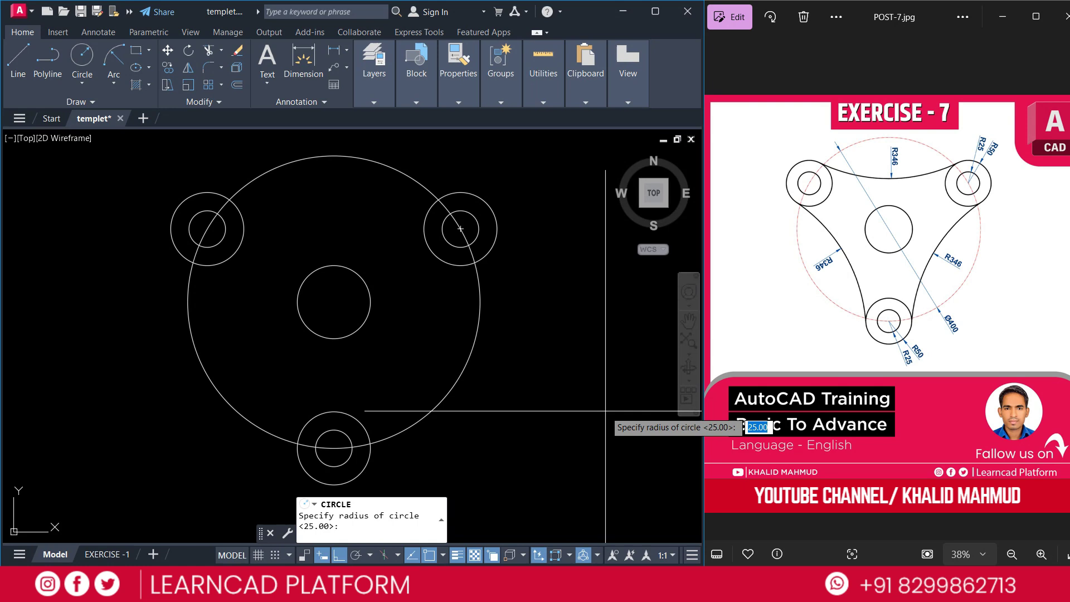
text(346)
key(Return)
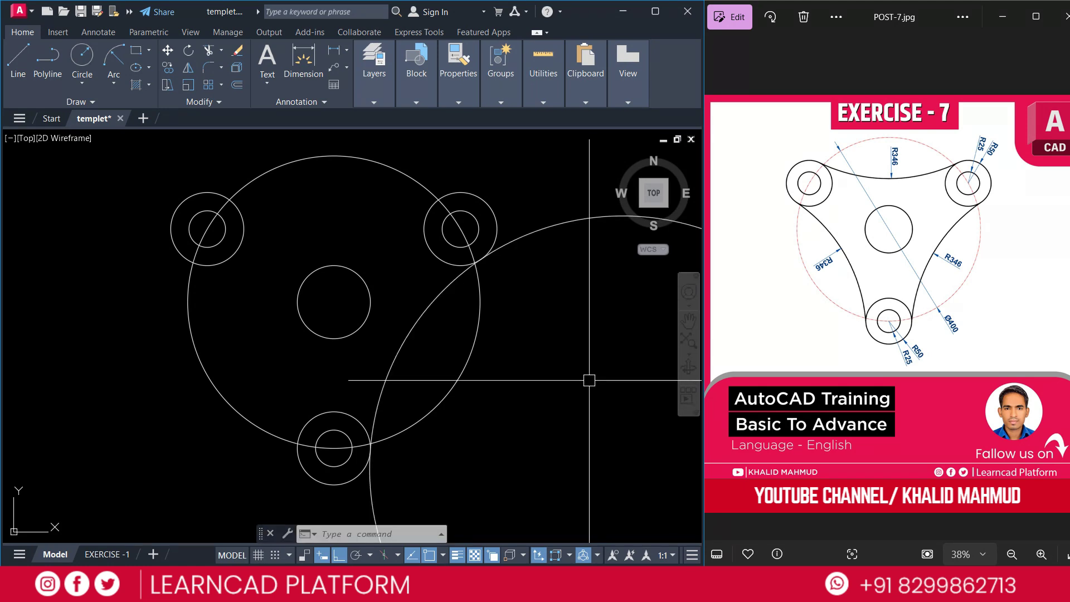
click(536, 239)
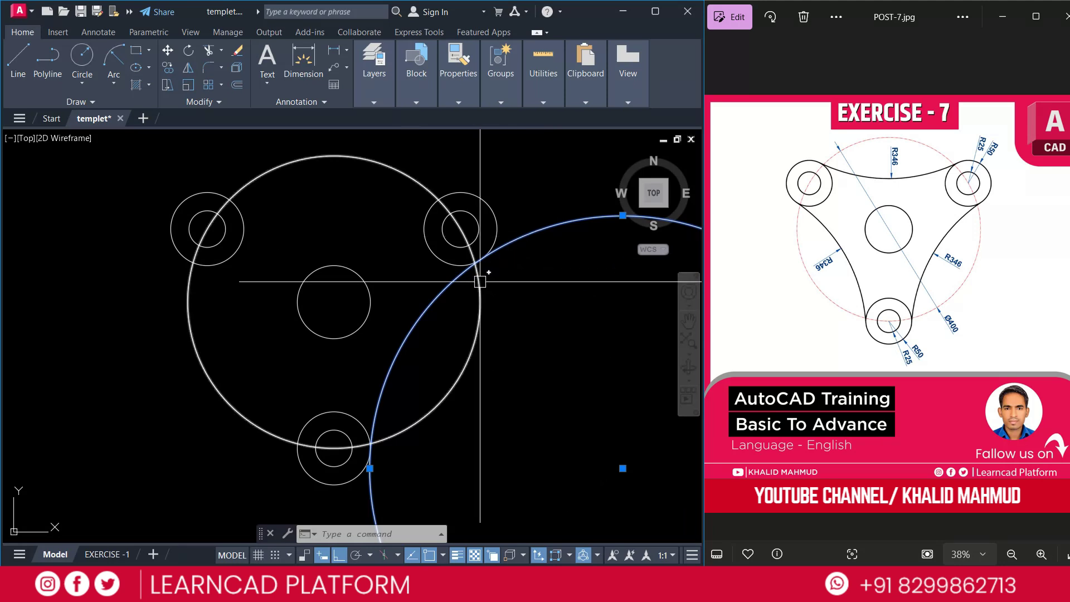
Mirror the R346 circle about the vertical centre line, keeping the original.
text(MI)
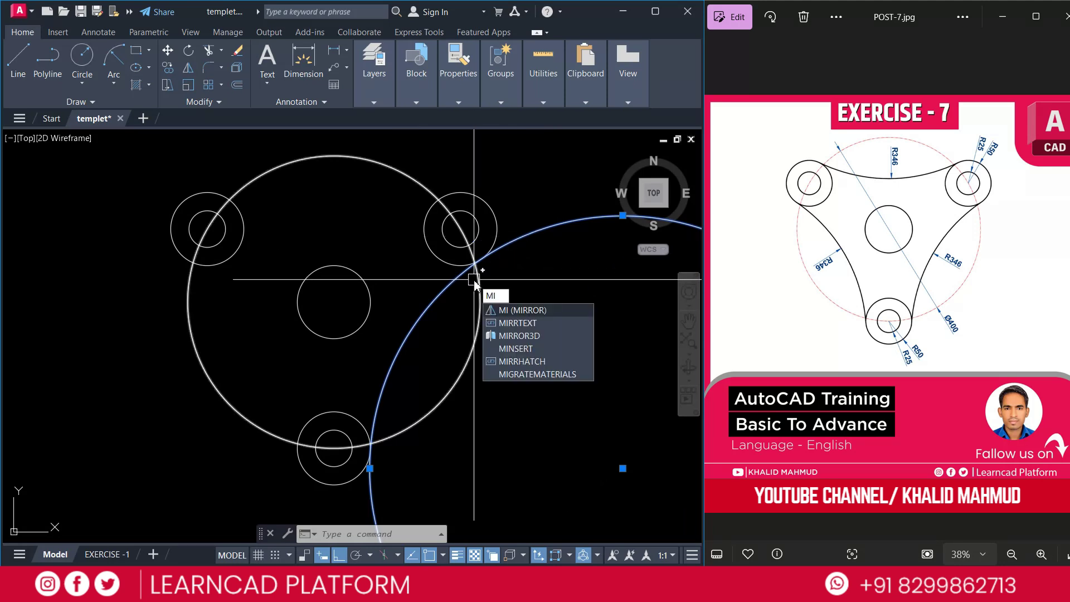
key(Return)
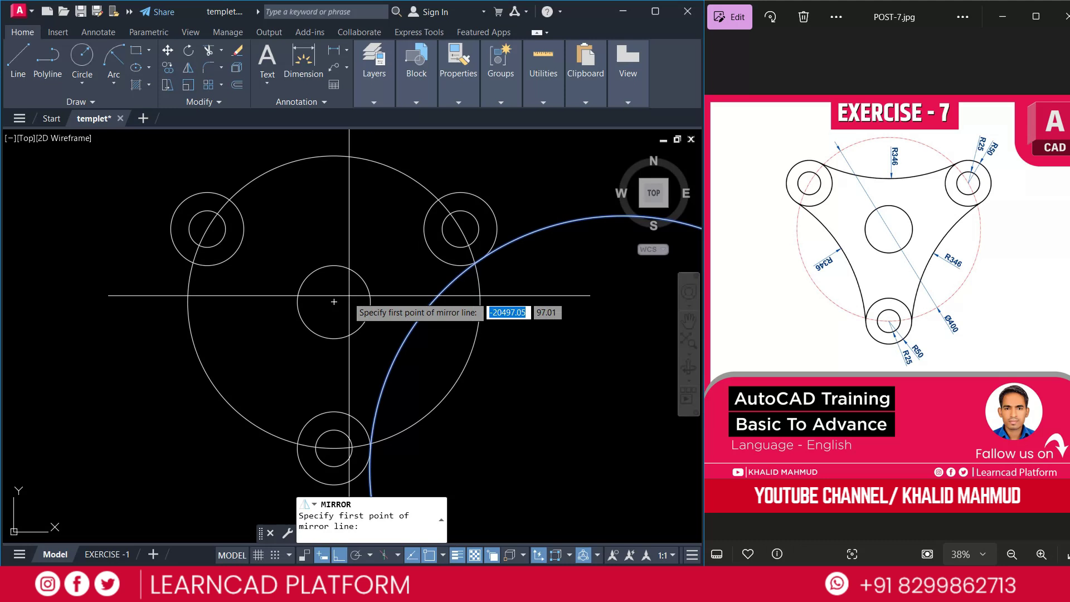
click(335, 301)
click(335, 220)
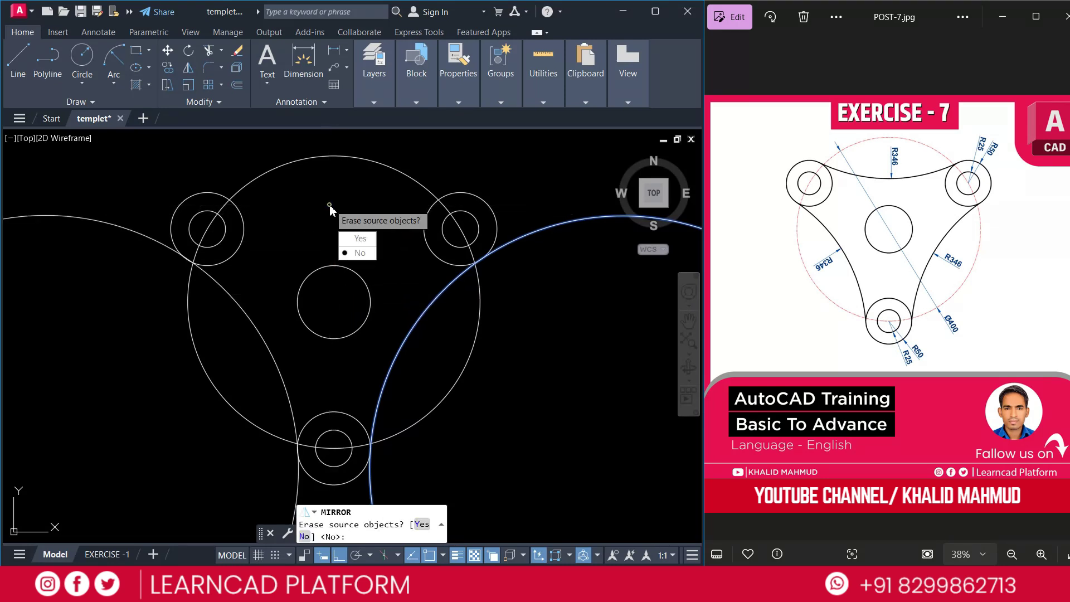
click(358, 253)
text(C)
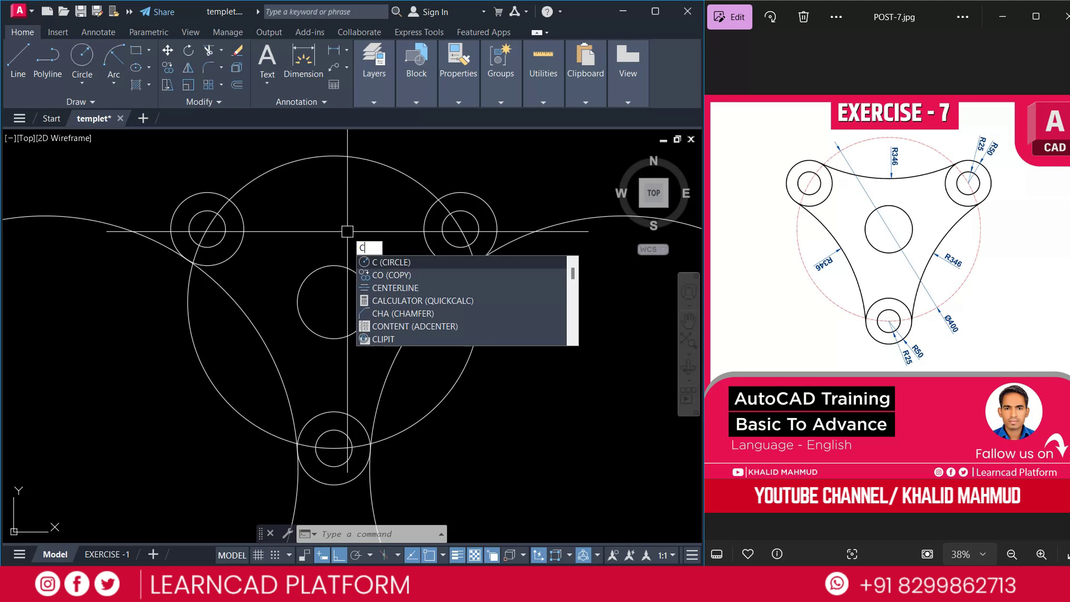
Draw a TTR circle of radius 346 tangent to the upper-left and upper-right lobe circles.
key(Return)
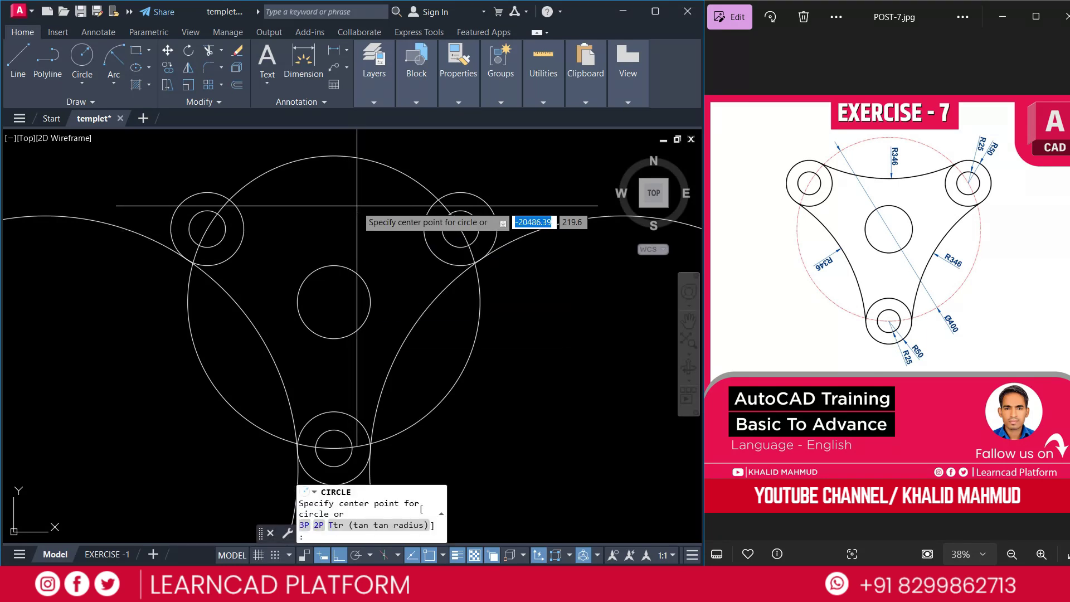
text(TT)
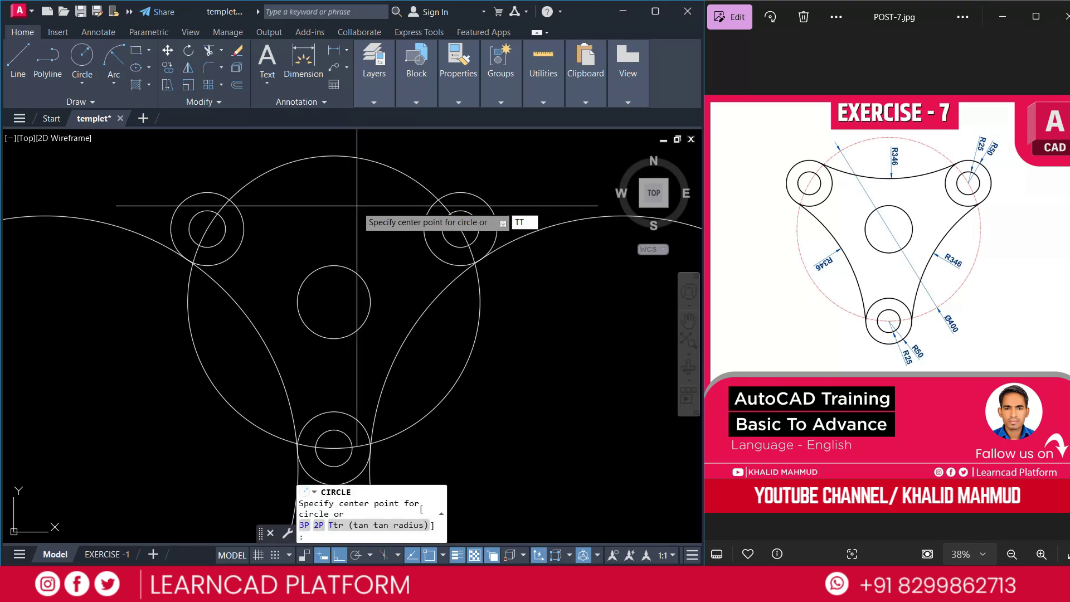
key(Return)
click(206, 195)
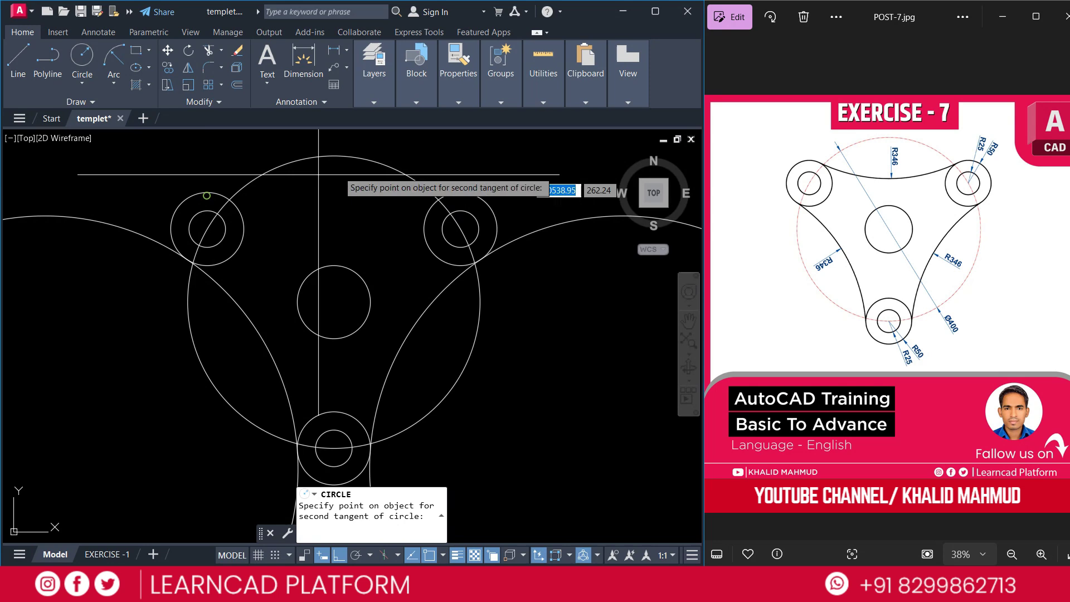
click(460, 193)
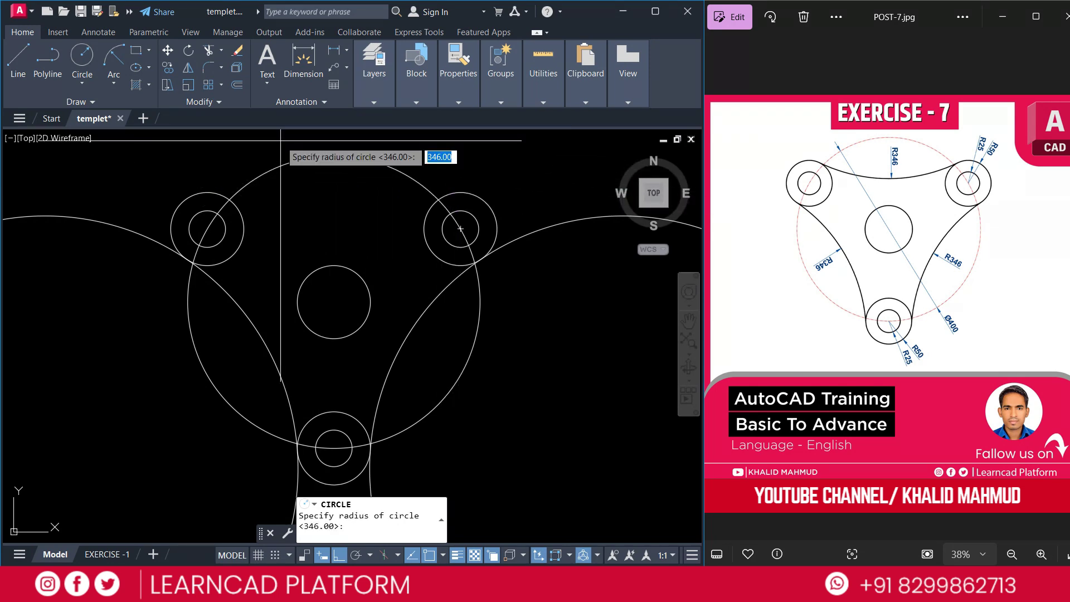
text(34)
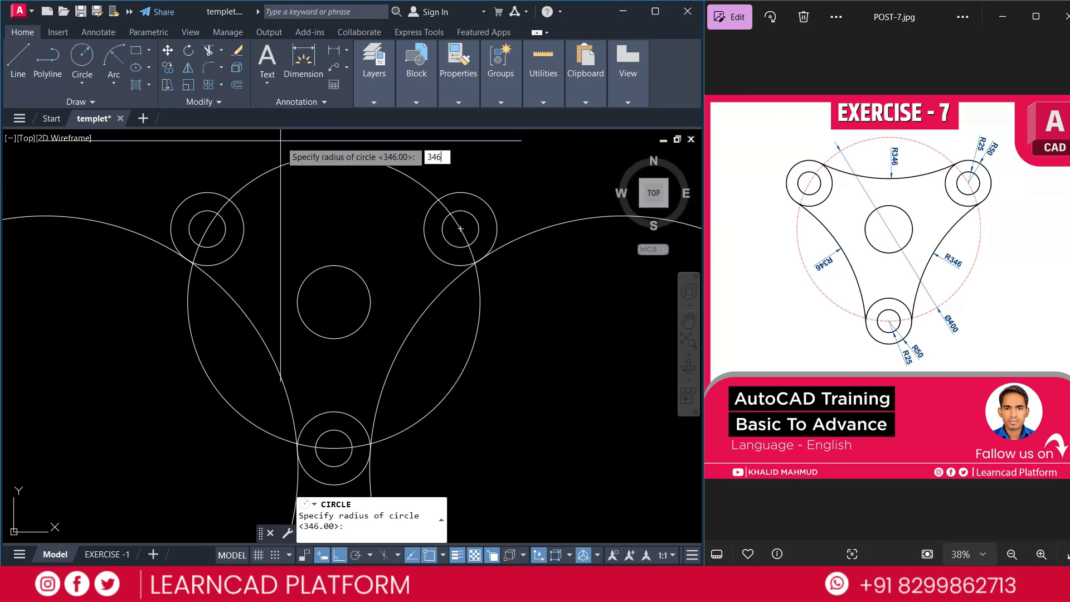
key(Return)
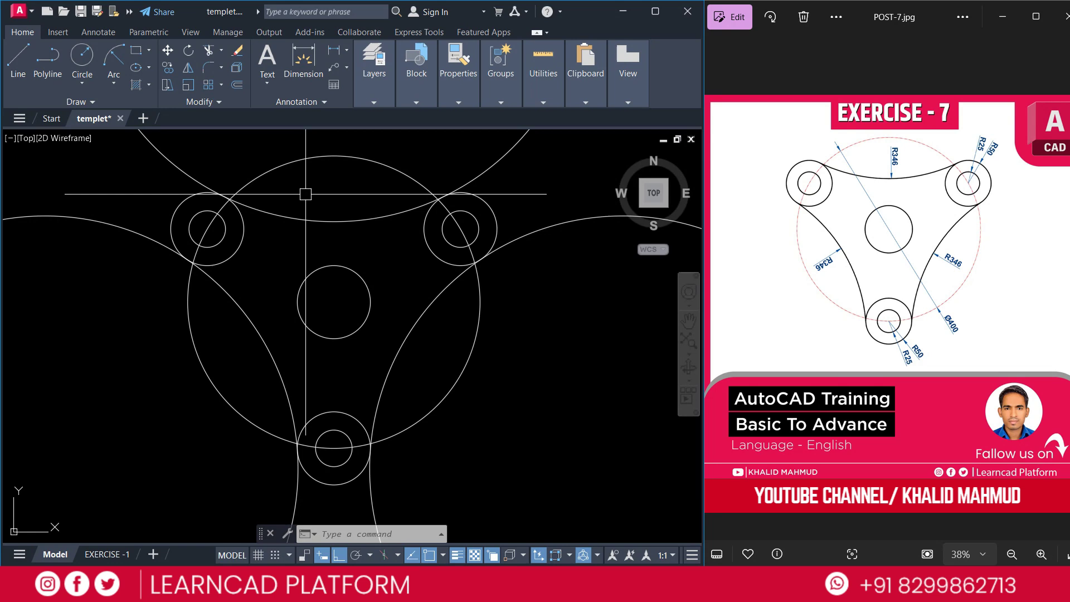
Trim the excess parts of the top, left and right R346 circles.
text(tr)
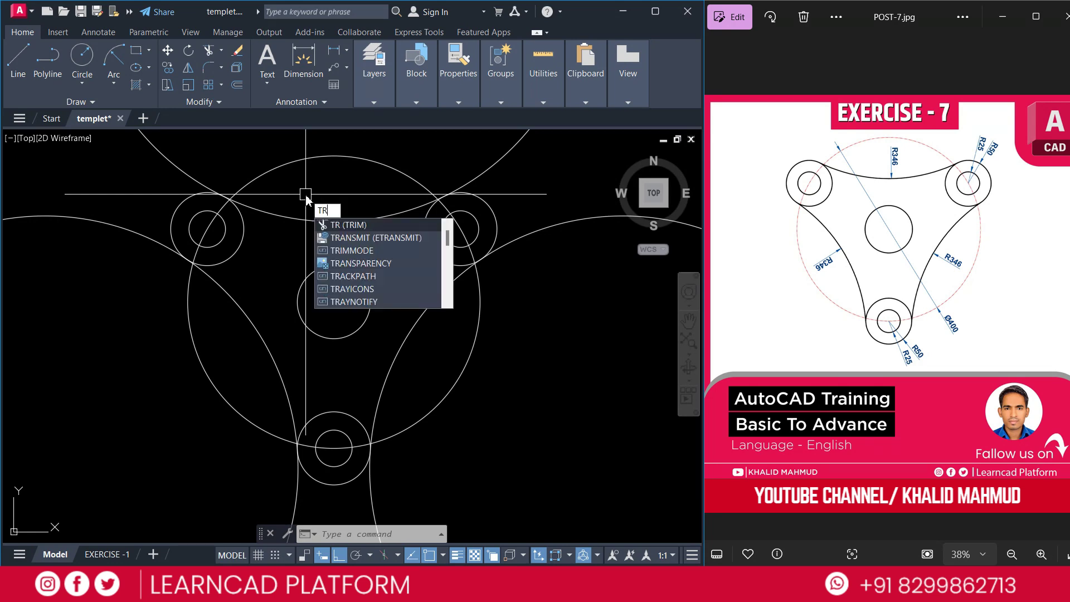
key(Return)
click(203, 175)
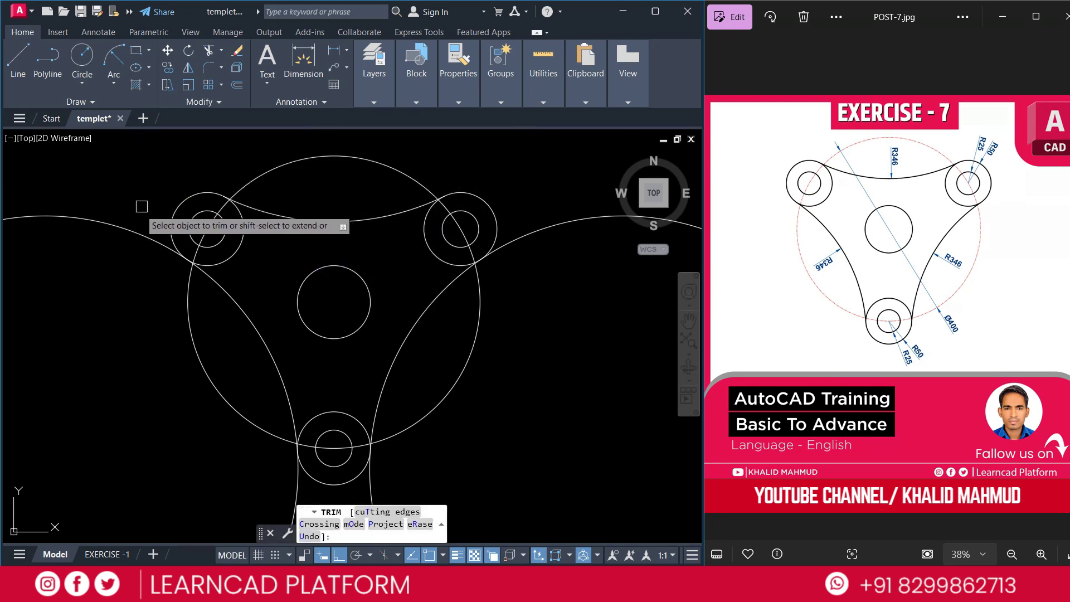
click(124, 232)
click(539, 222)
key(Escape)
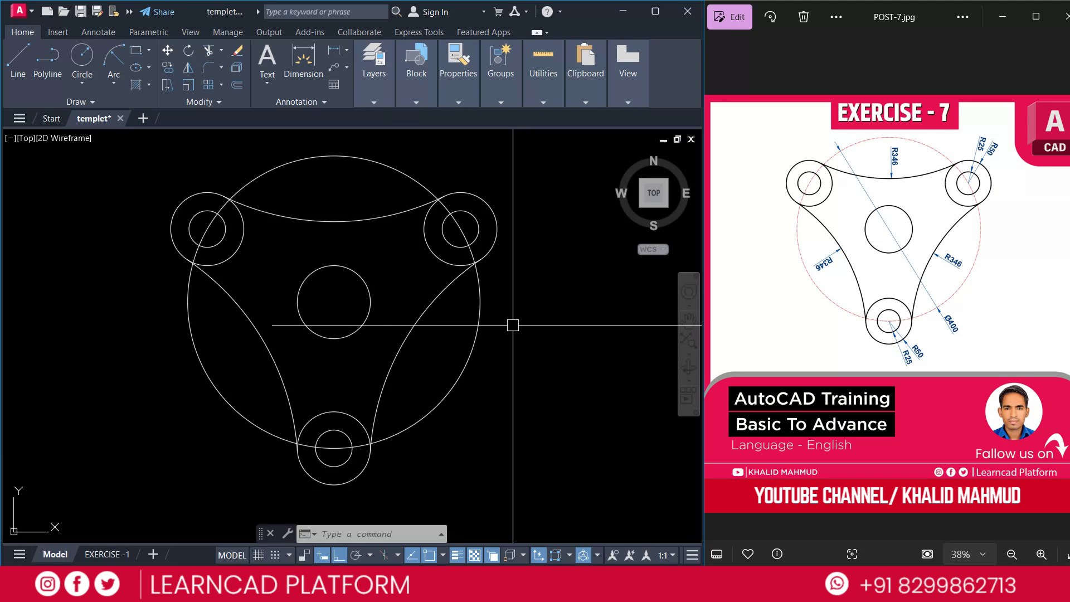
click(475, 341)
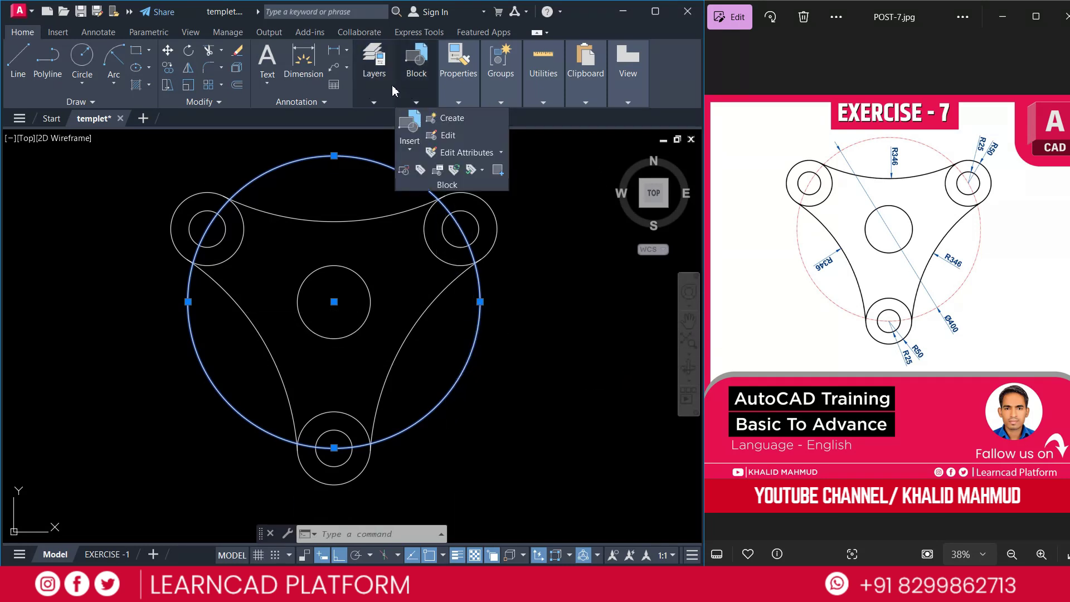
mouse_move(459, 75)
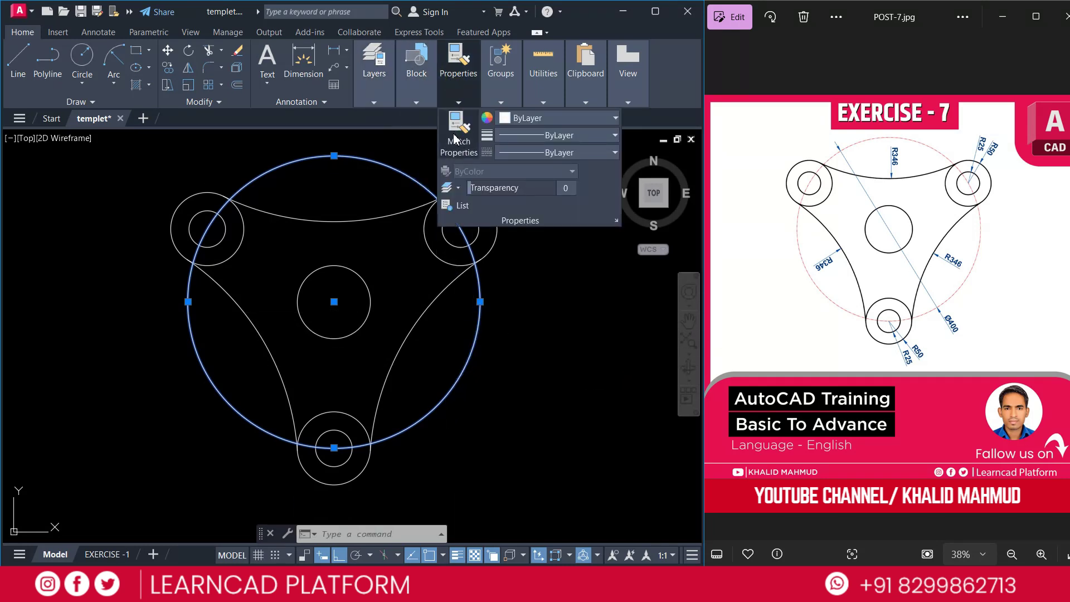
Give the Ø400 circle the CENTER linetype and Red colour.
click(524, 153)
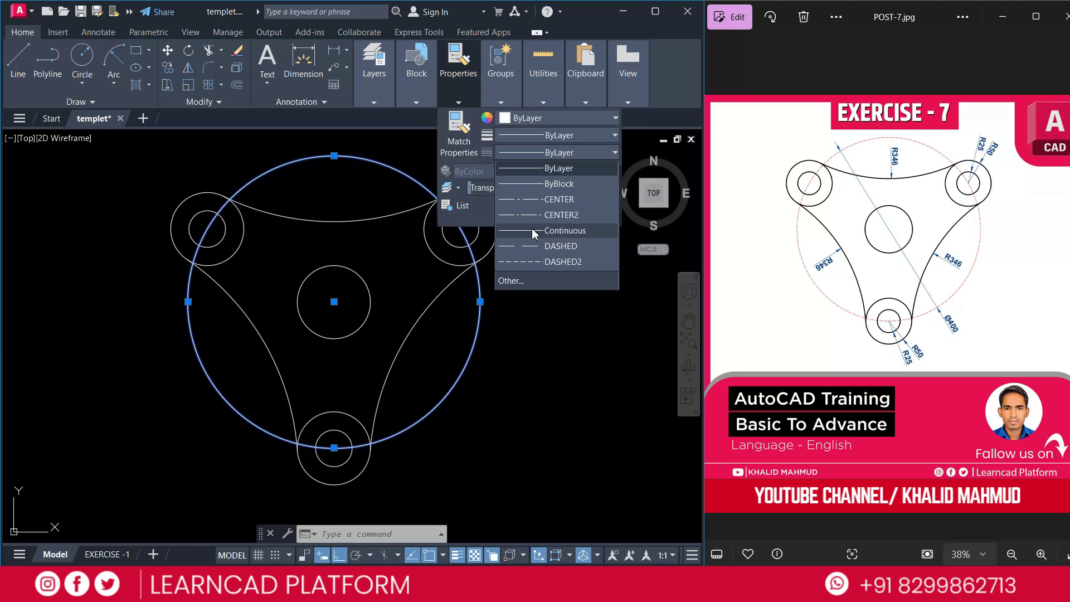
click(529, 199)
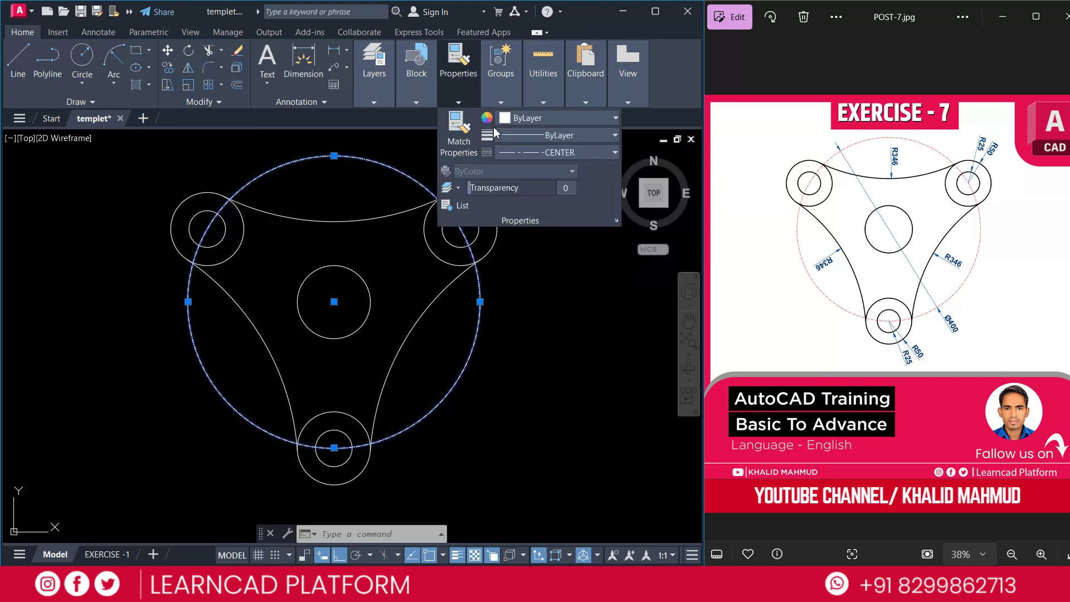
click(530, 119)
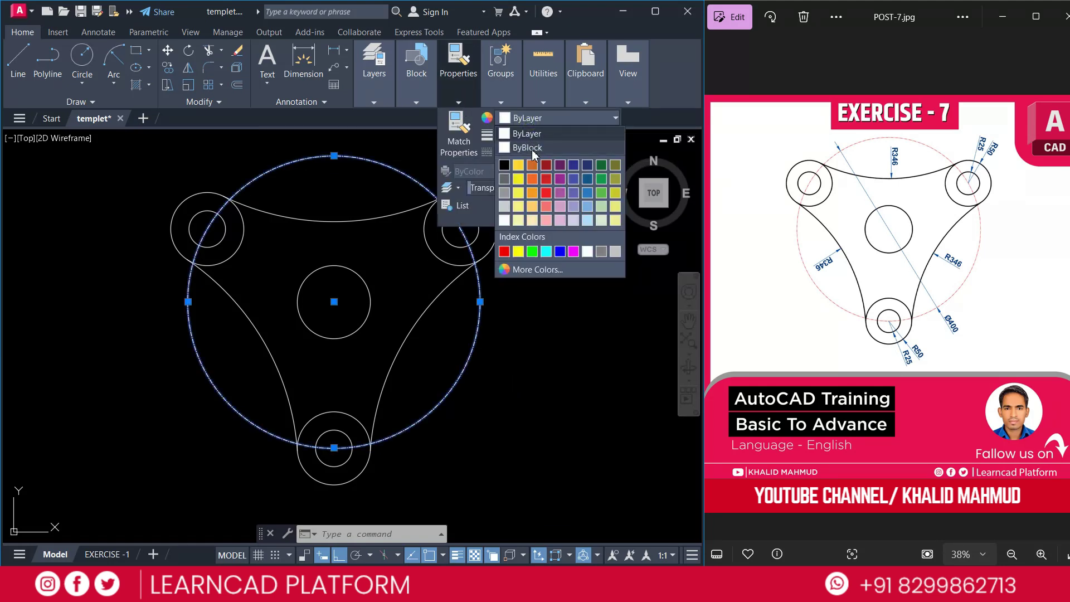
click(504, 256)
key(Escape)
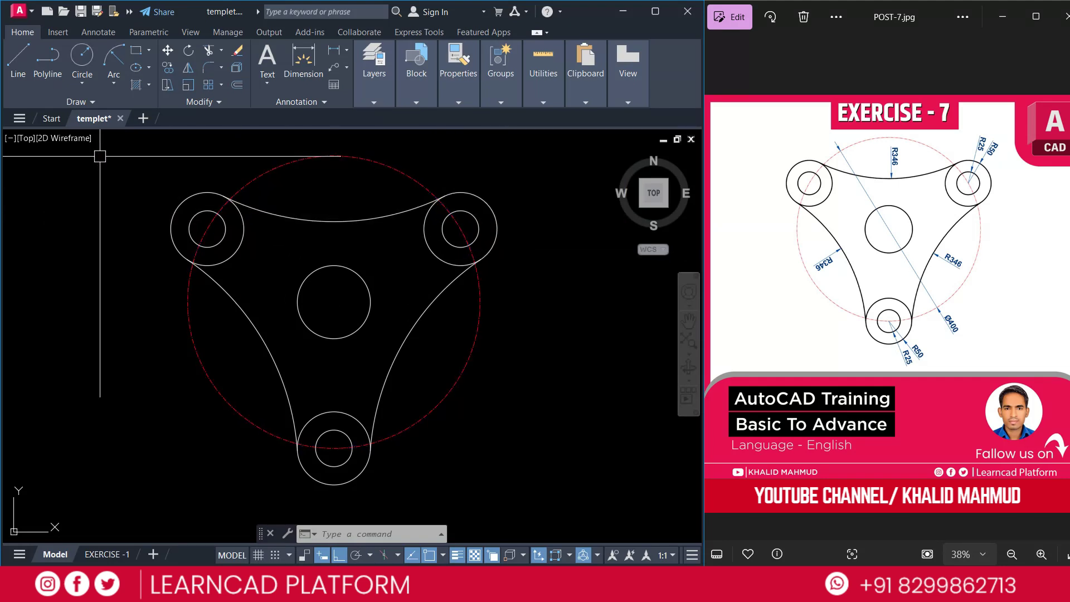
Set the lineweight of all drawing objects to 0.35 mm.
click(100, 157)
click(540, 494)
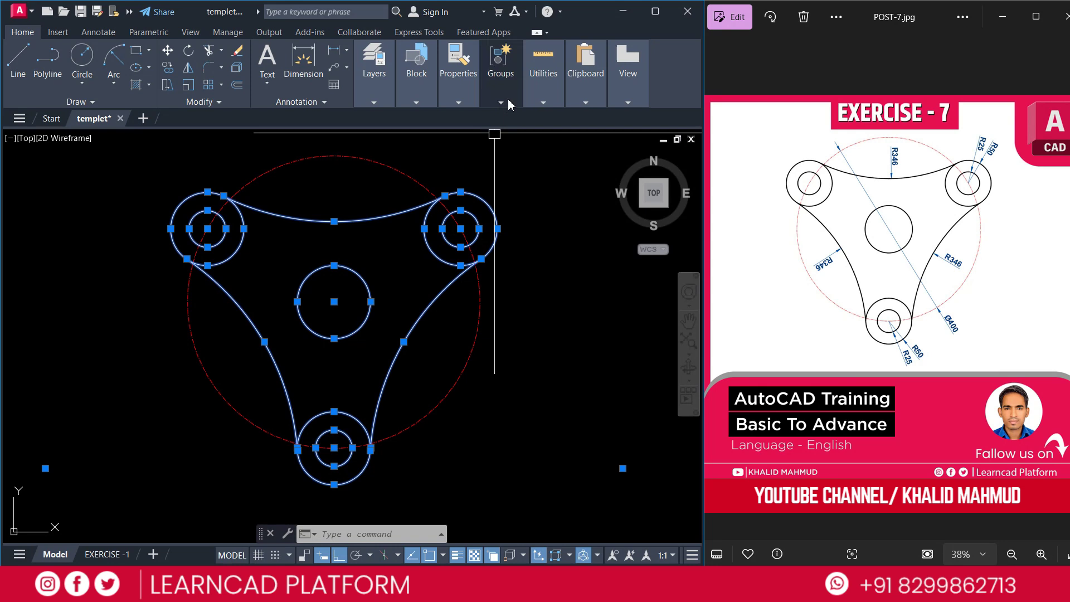
click(462, 97)
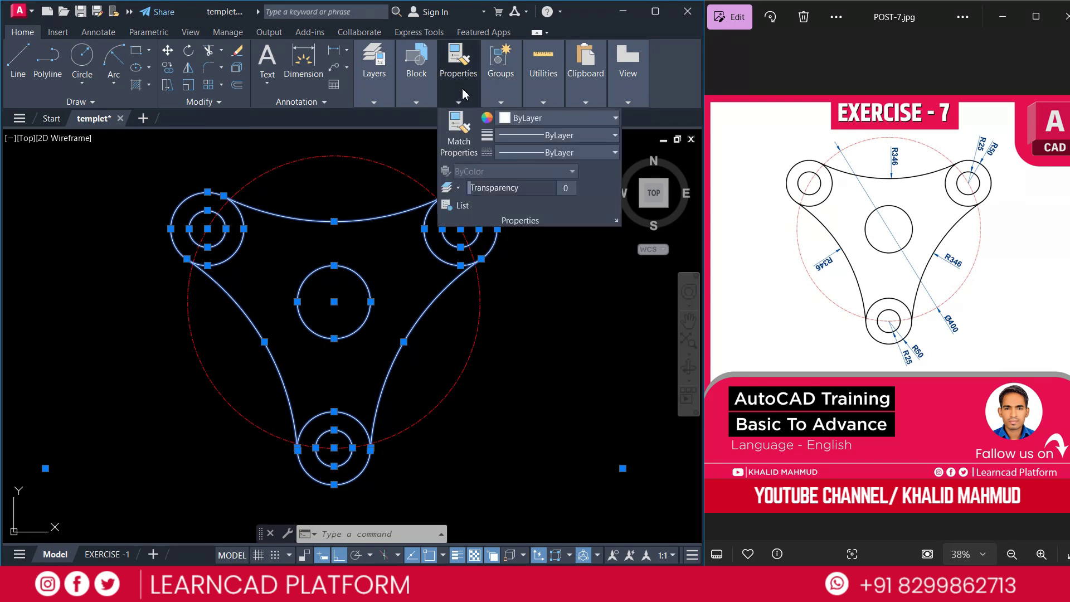
click(524, 137)
click(543, 294)
key(Escape)
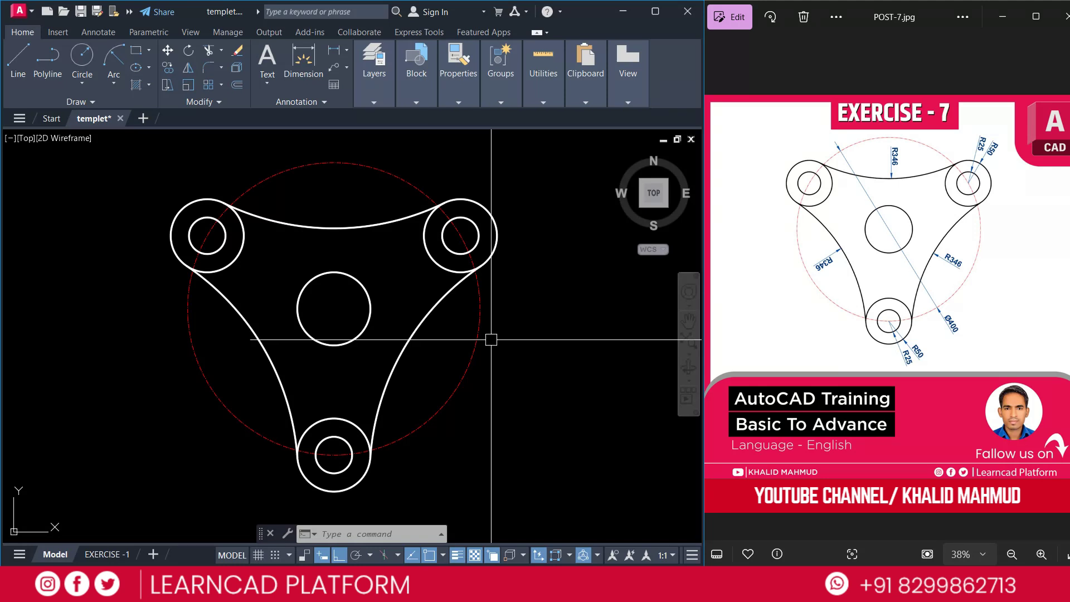
Add an R346 radius dimension to the top arc.
middle_drag(278, 224, 279, 217)
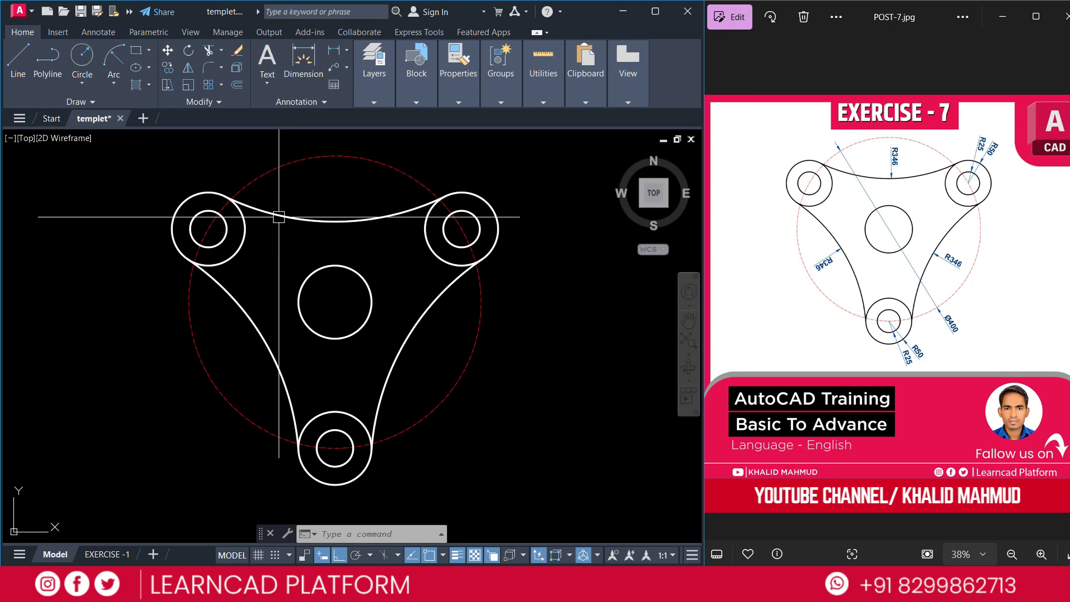
text(DRA)
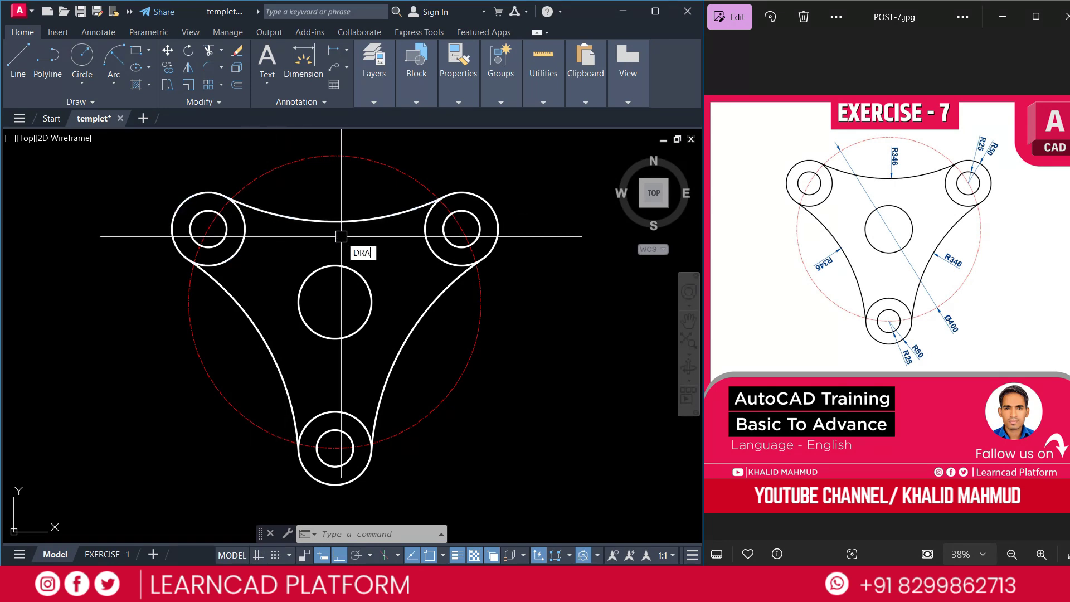
key(Return)
click(338, 222)
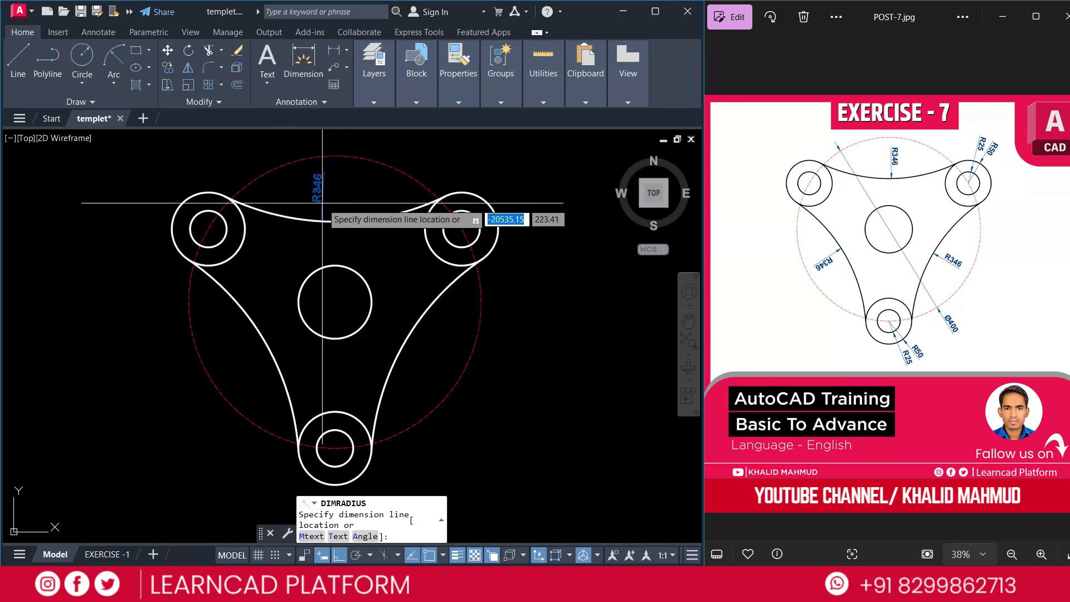
click(324, 203)
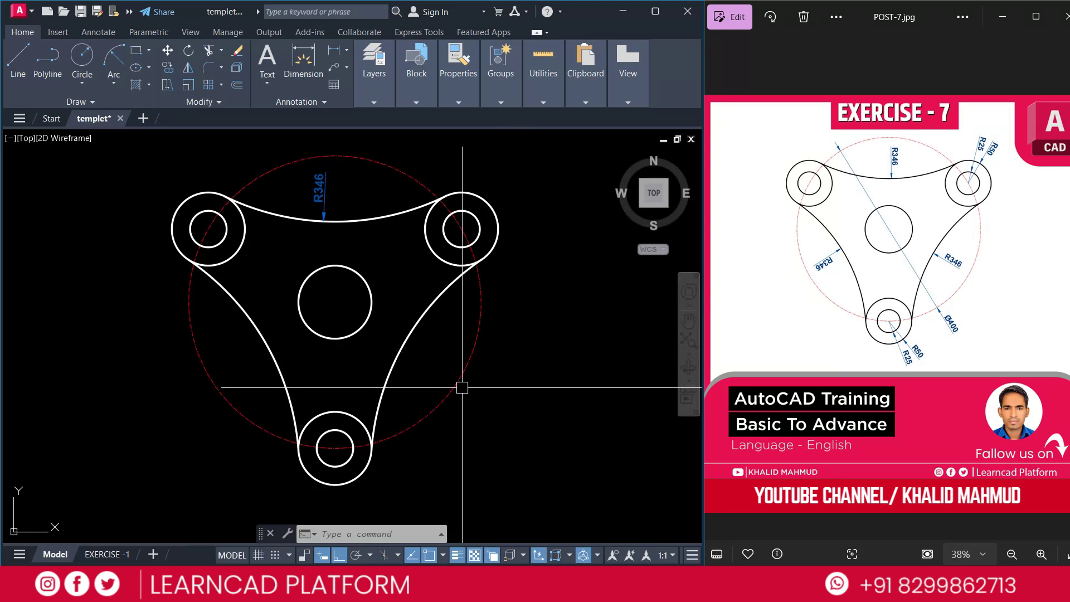
Add Ø400 and Ø100 diameter dimensions to the red and centre circles.
text(DDI)
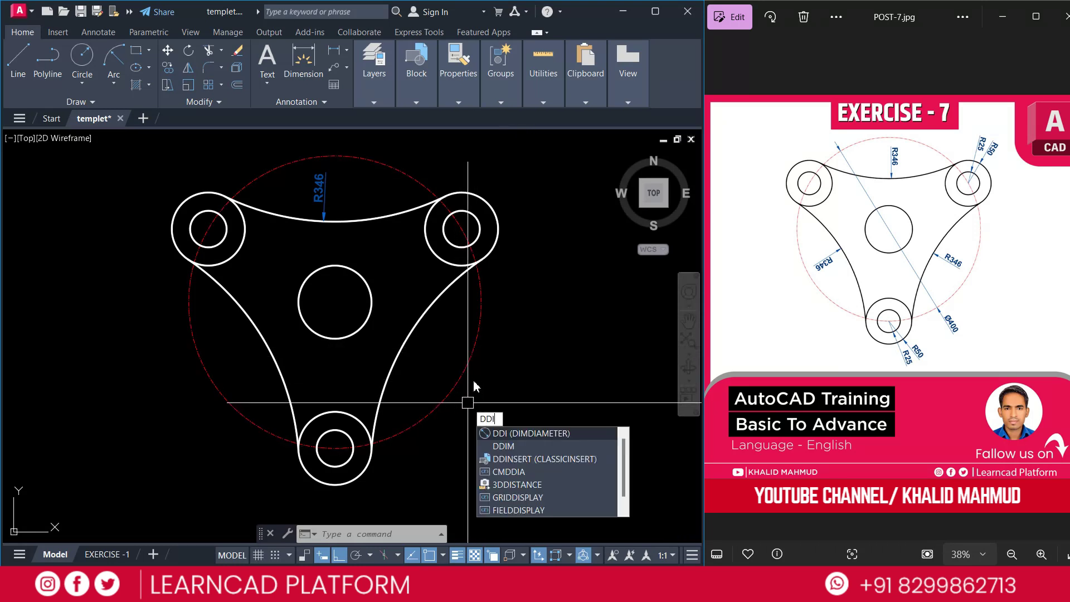
key(Return)
click(462, 376)
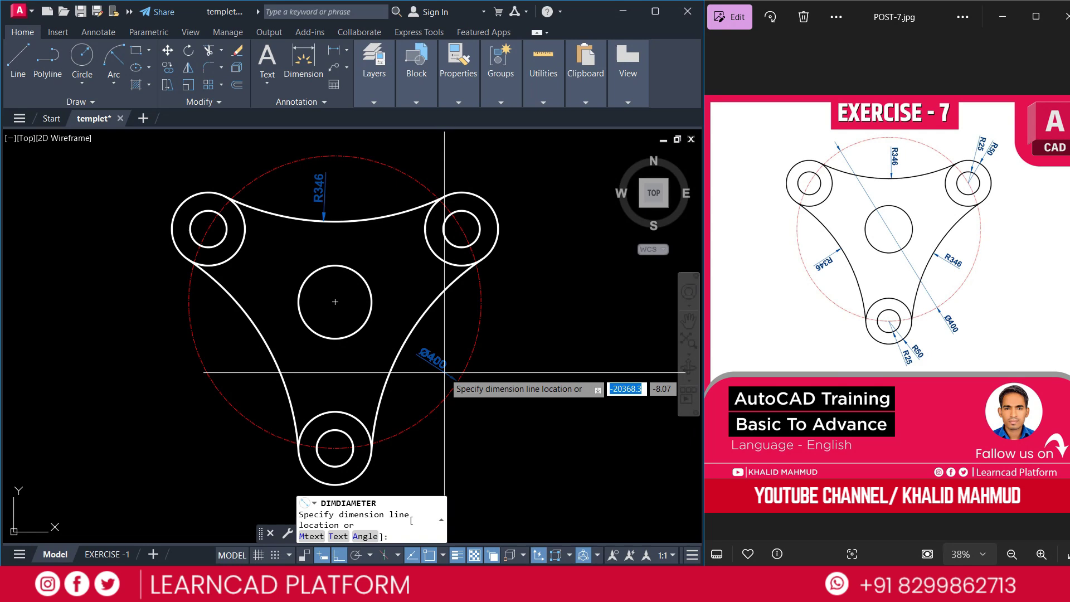
click(470, 386)
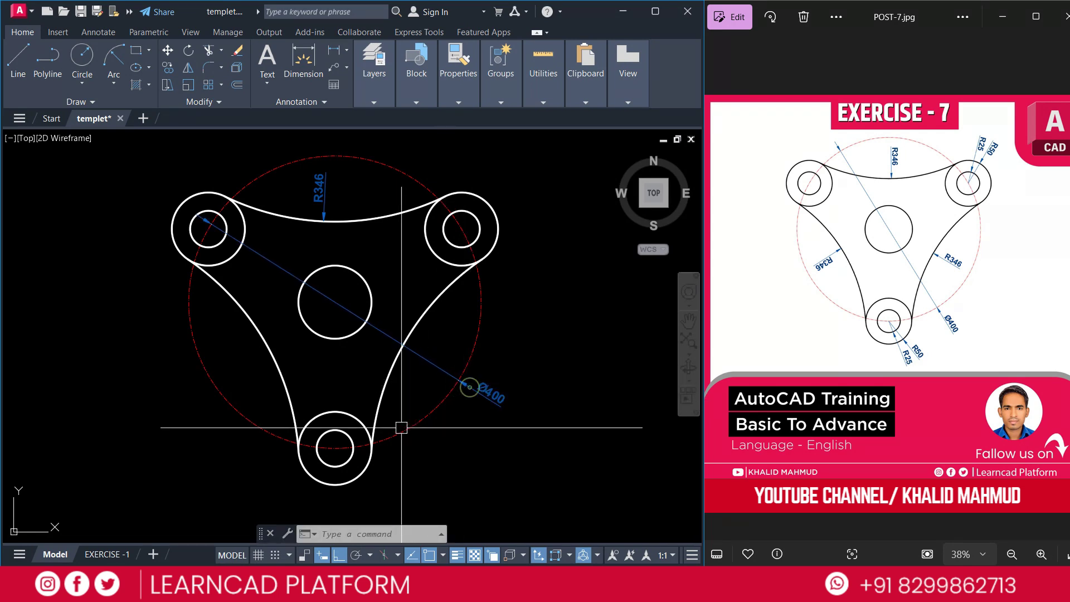
key(Return)
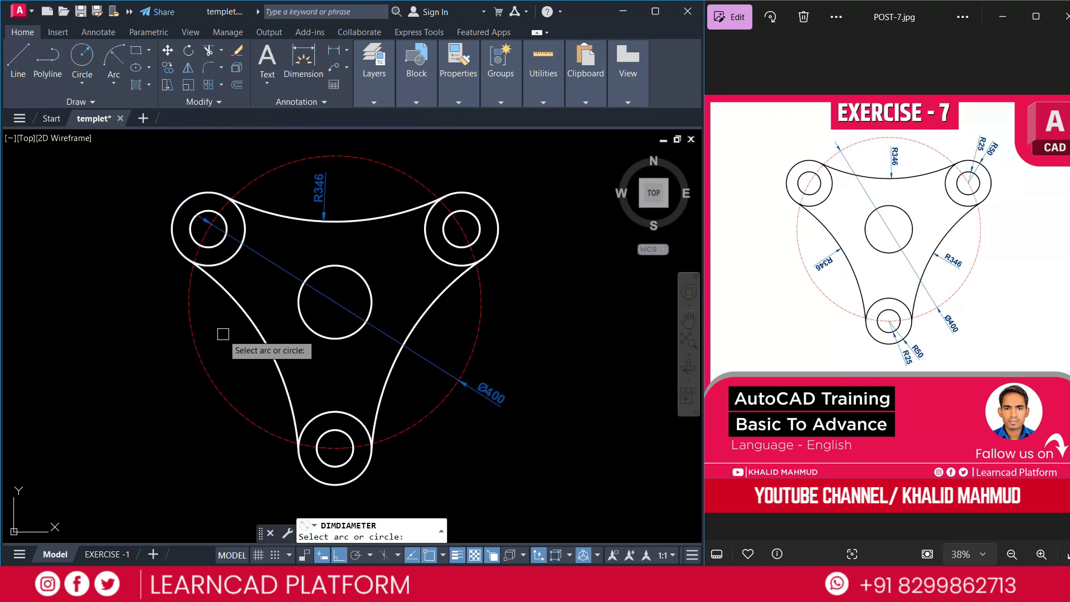
click(298, 323)
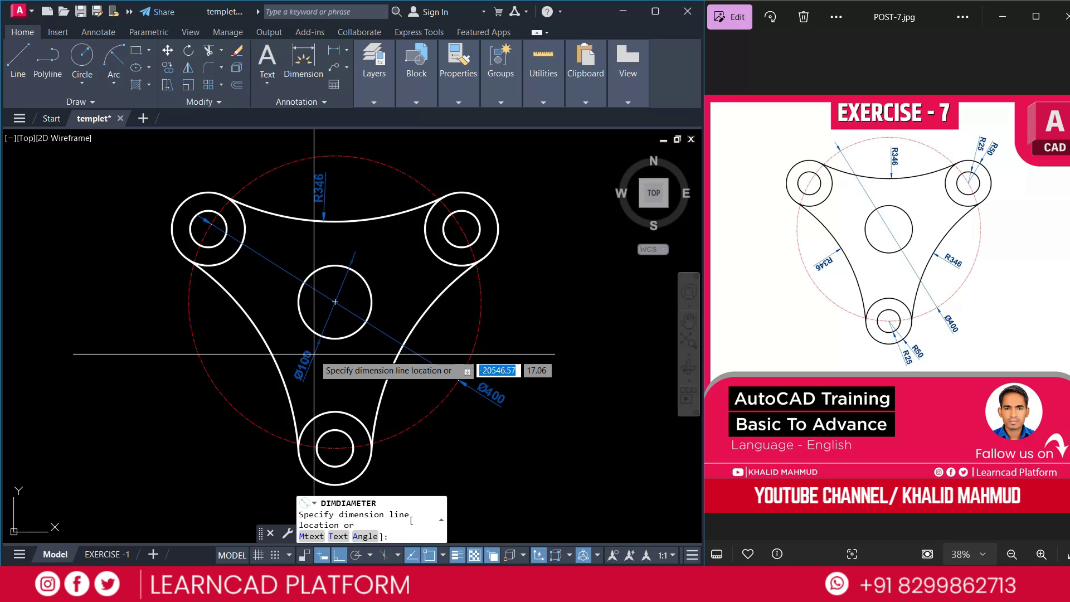
click(314, 354)
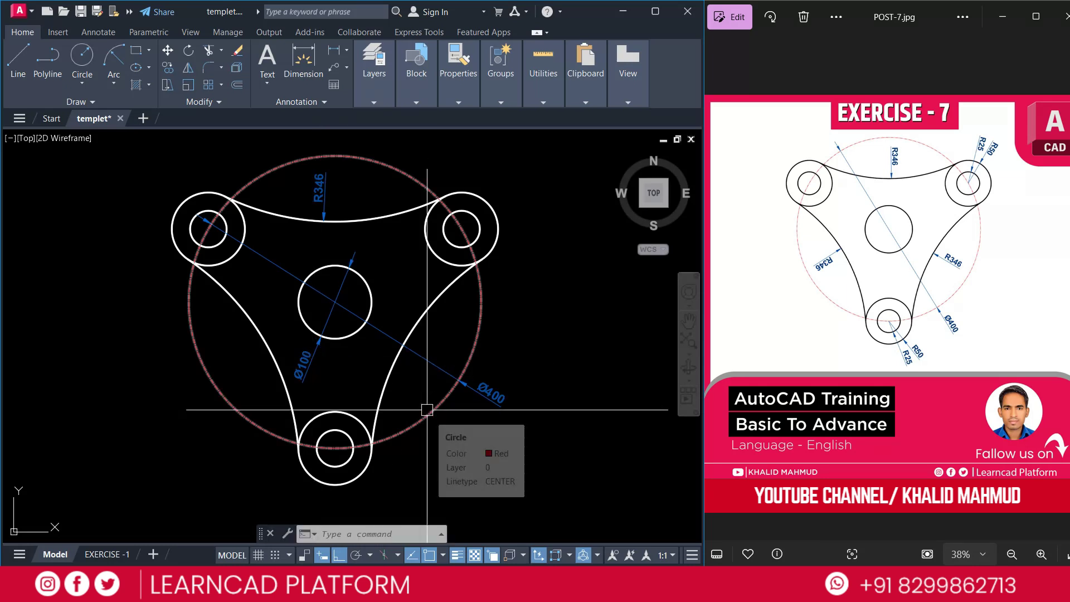
Add an R346 radius dimension to the left arc.
text(DRA)
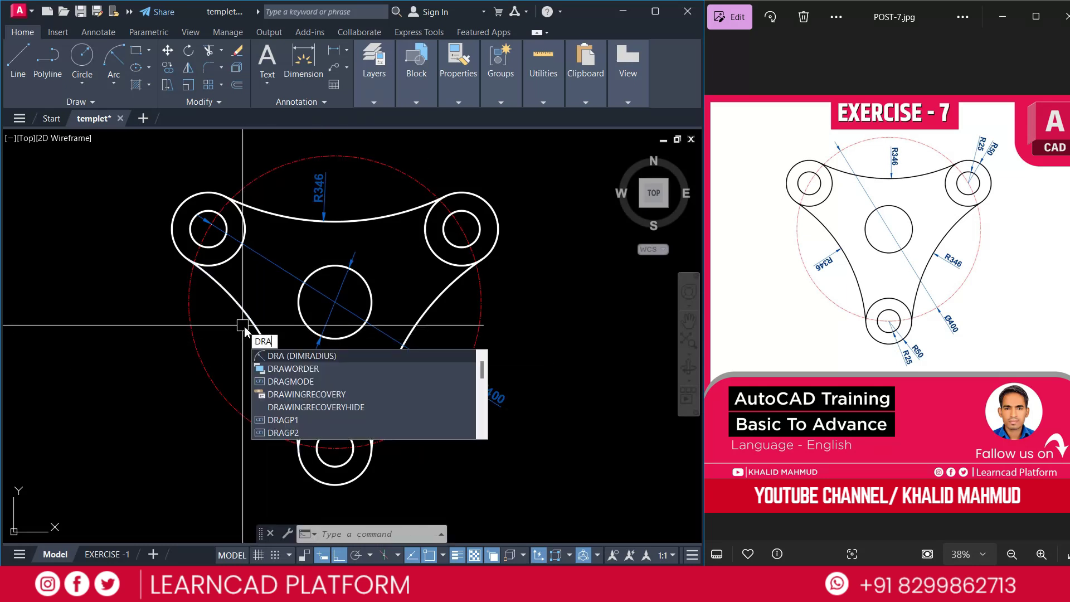
key(Return)
click(249, 335)
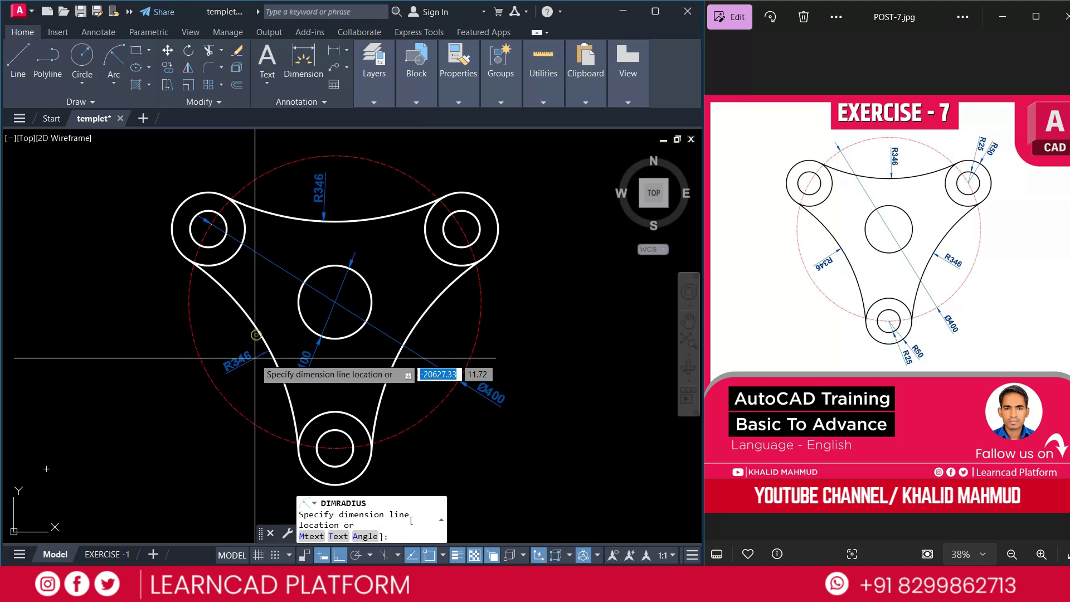
click(254, 359)
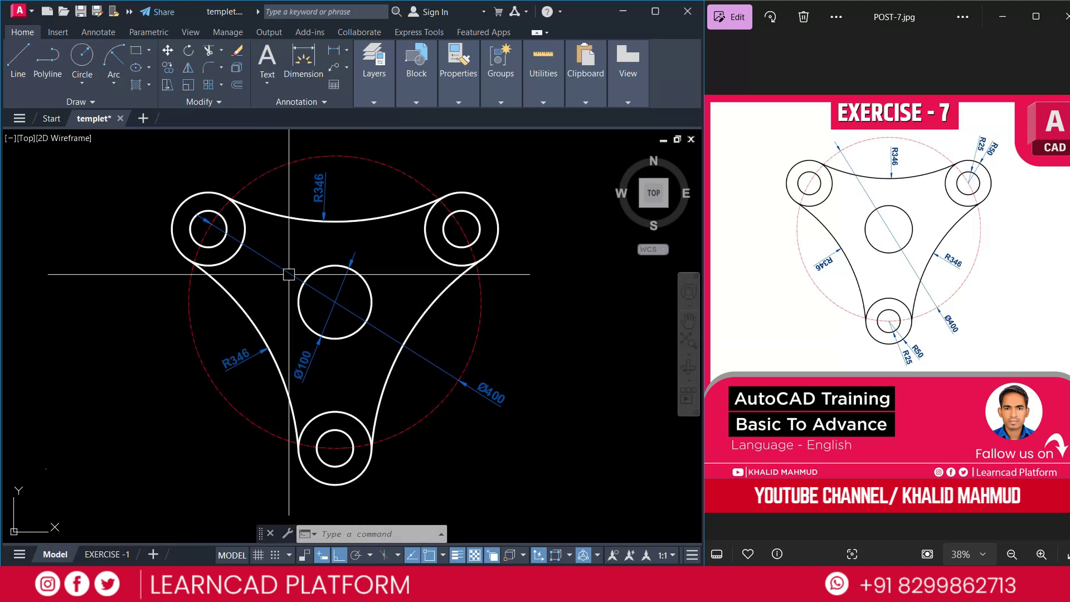
key(Return)
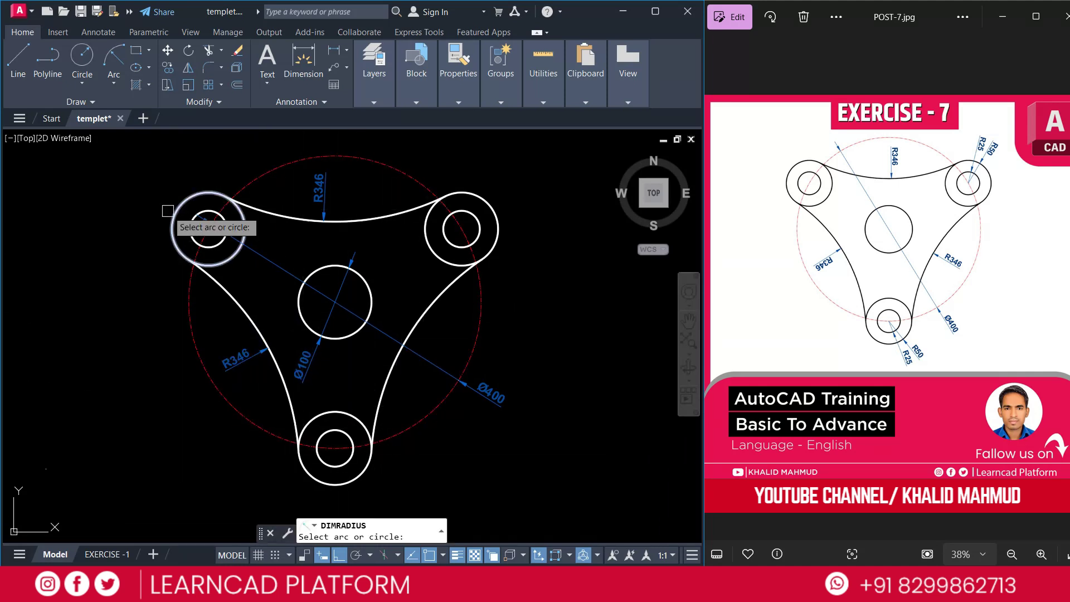
key(Escape)
Dimension the upper-left lobe with R50 and R25 radius dimensions.
text(DRA)
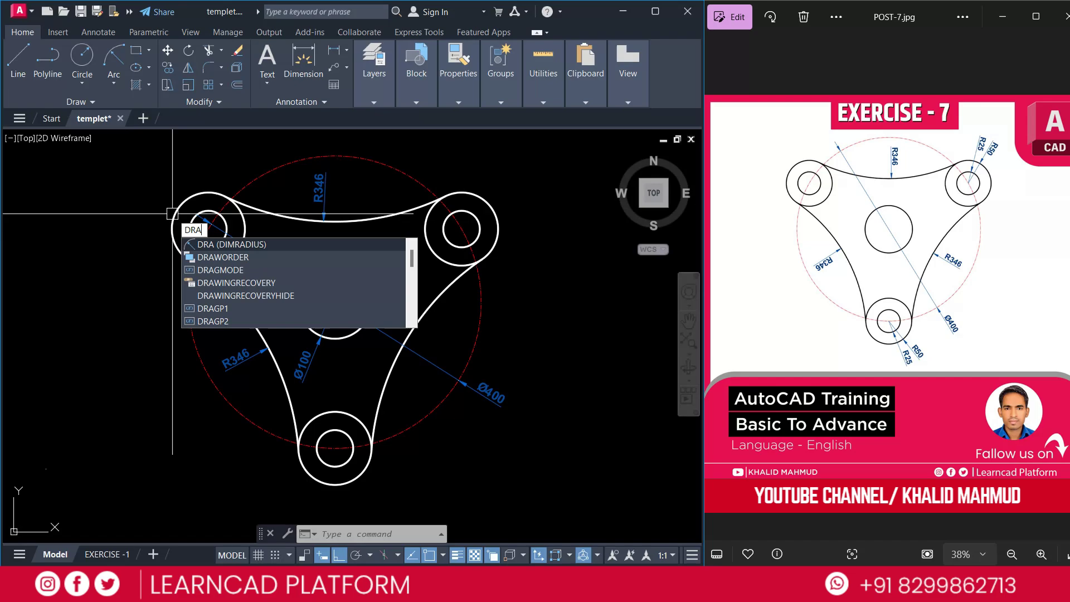
key(Return)
click(173, 220)
click(146, 187)
key(Return)
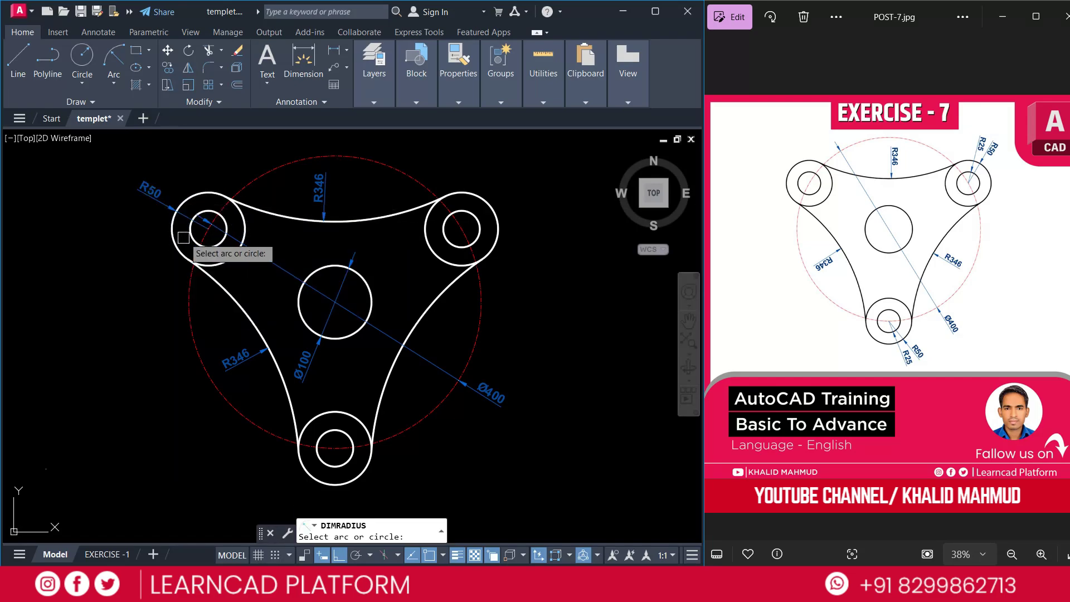
click(210, 243)
click(142, 217)
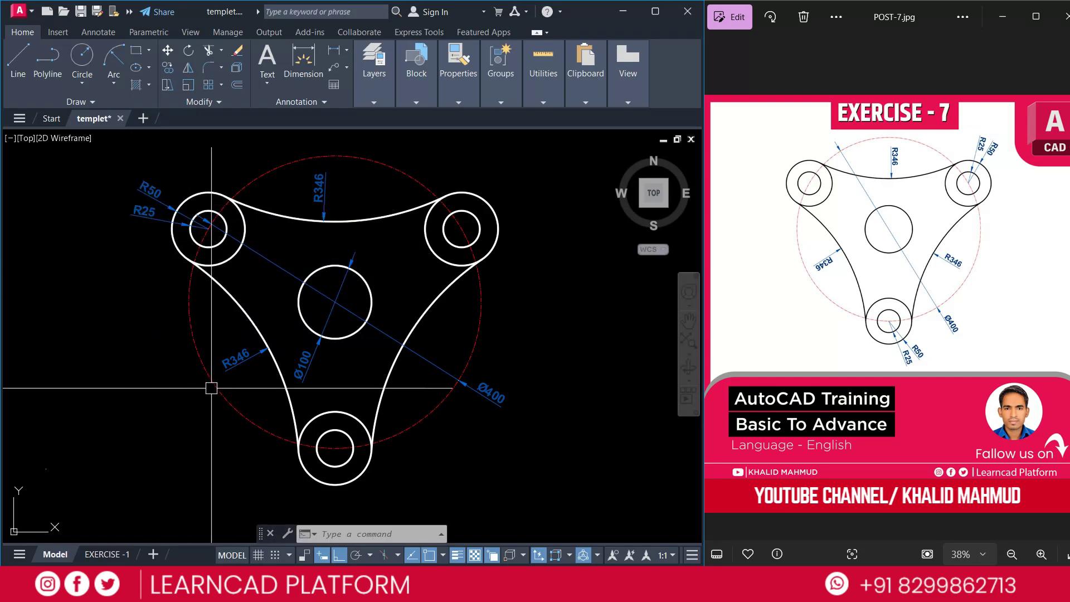